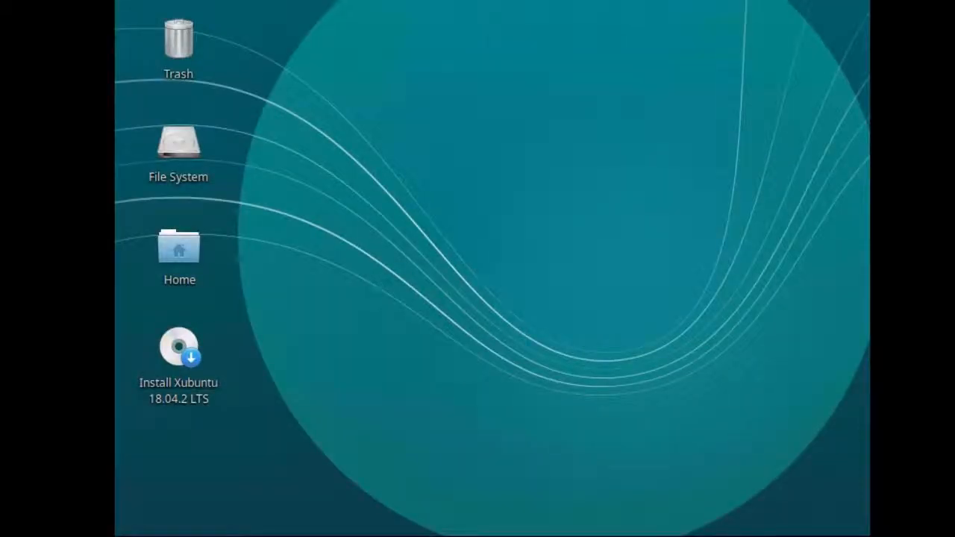
# Step: Set the Virtual1 display's resolution to 1280x768 and close the display settings
pyautogui.press('super')
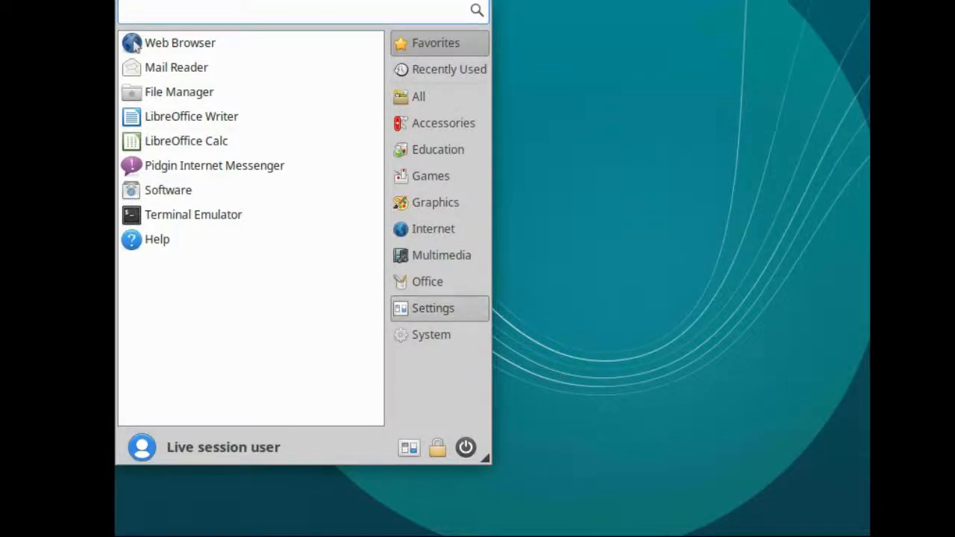
pyautogui.click(433, 308)
pyautogui.click(179, 215)
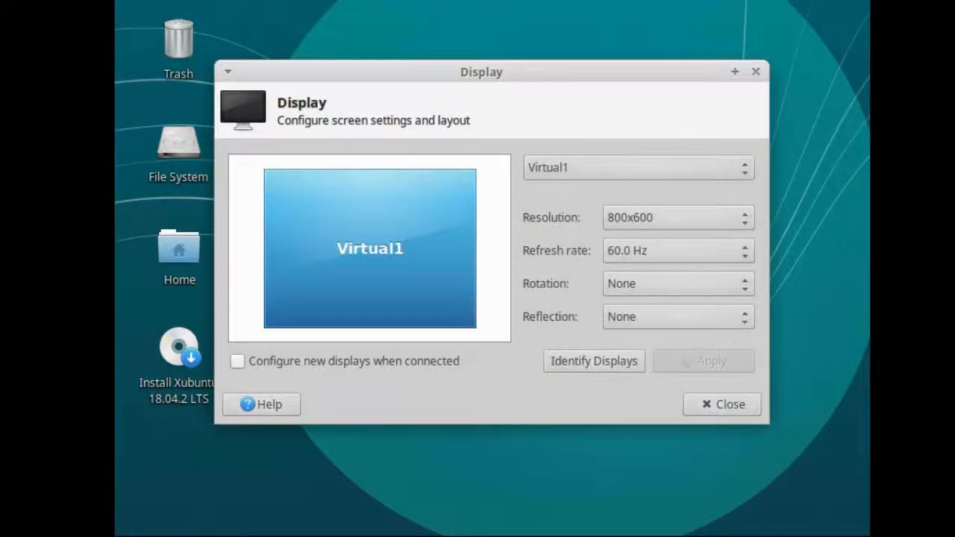
pyautogui.click(678, 218)
pyautogui.scroll(-8, 678, 304)
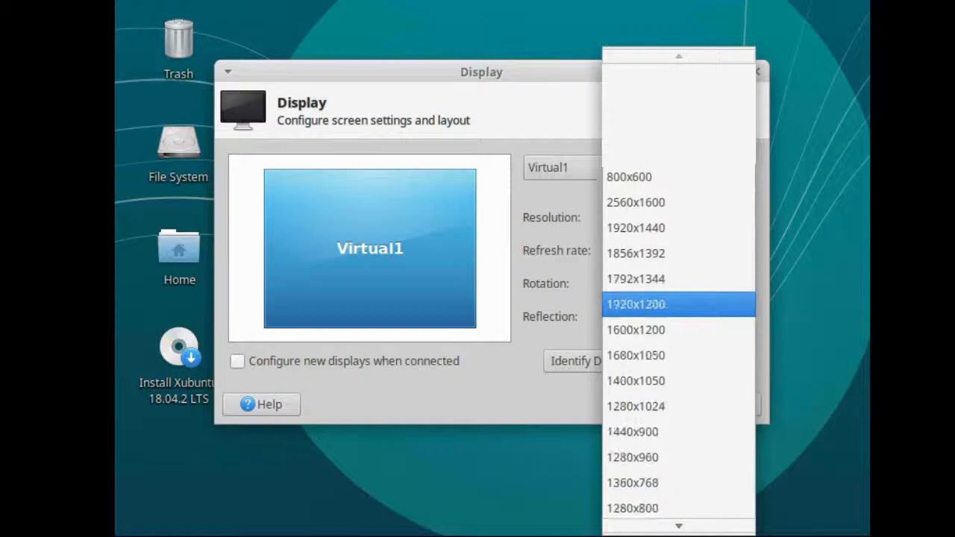
pyautogui.scroll(-5, 678, 299)
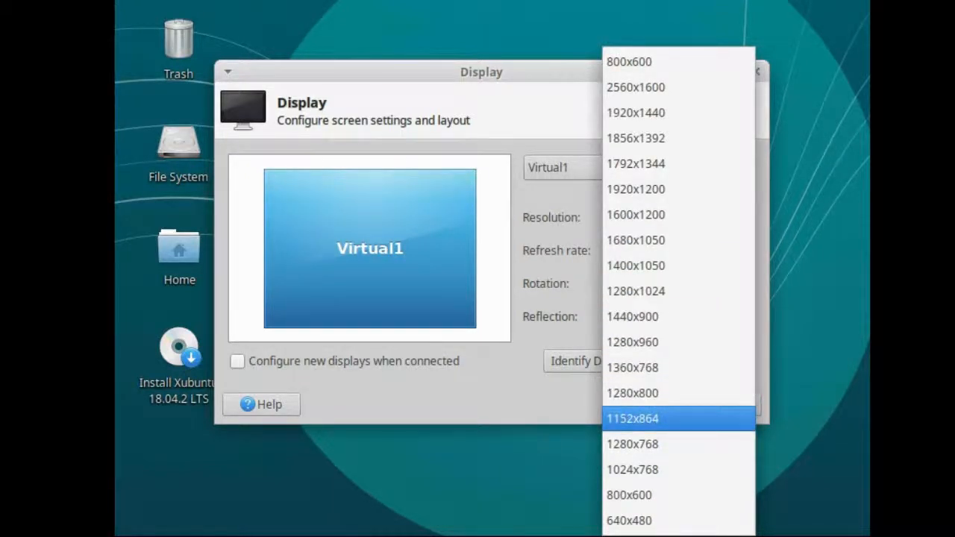
pyautogui.click(633, 444)
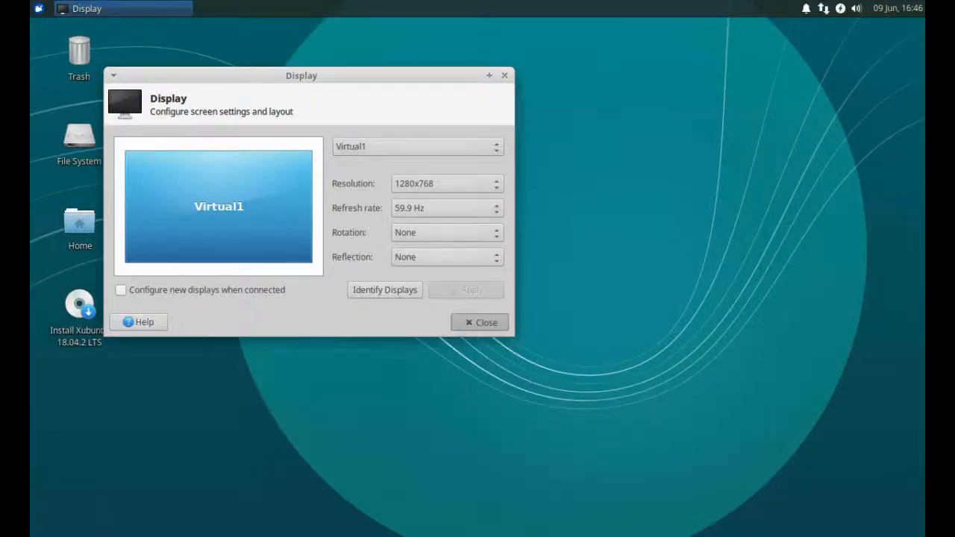
pyautogui.click(477, 322)
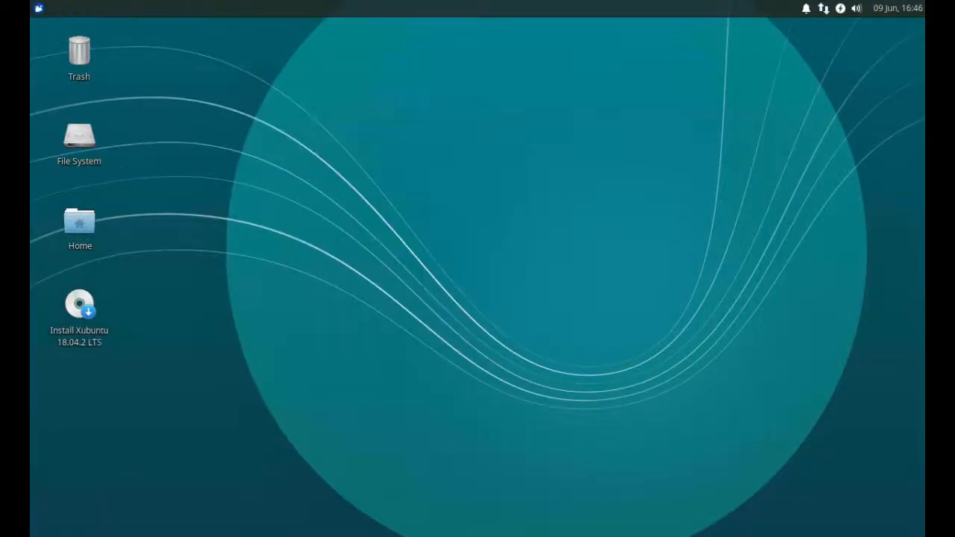
# Step: Add two separators to the end of Panel 0's items and close the panel preferences
pyautogui.rightClick(666, 8)
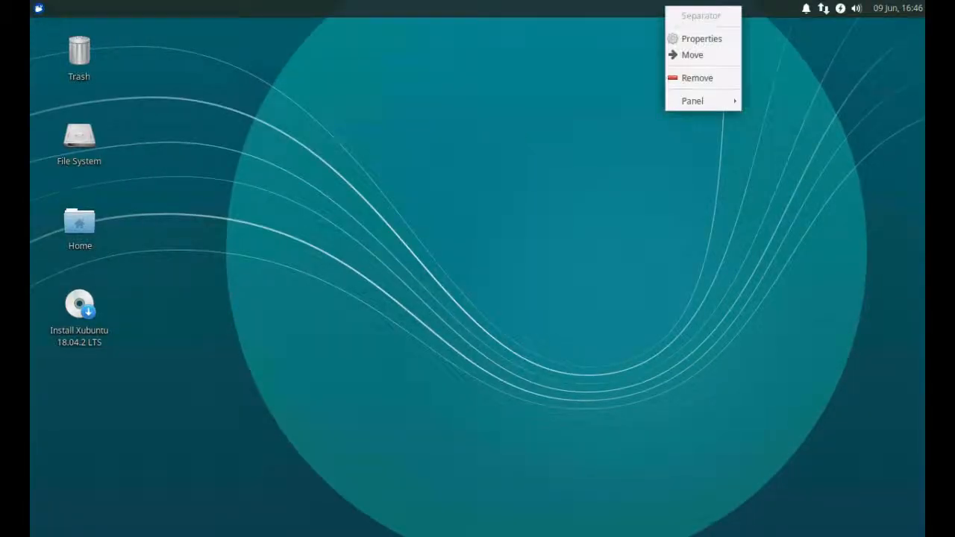
pyautogui.moveTo(692, 101)
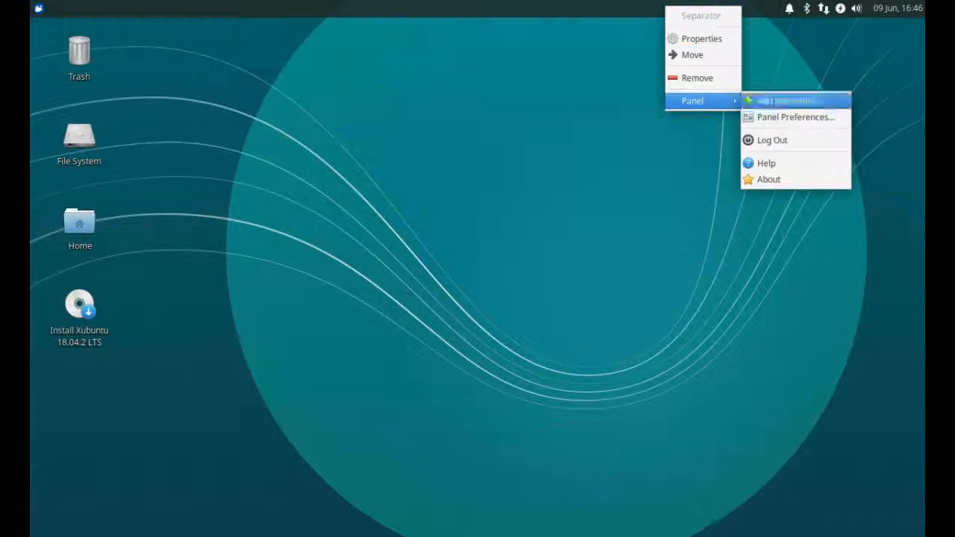
pyautogui.click(795, 118)
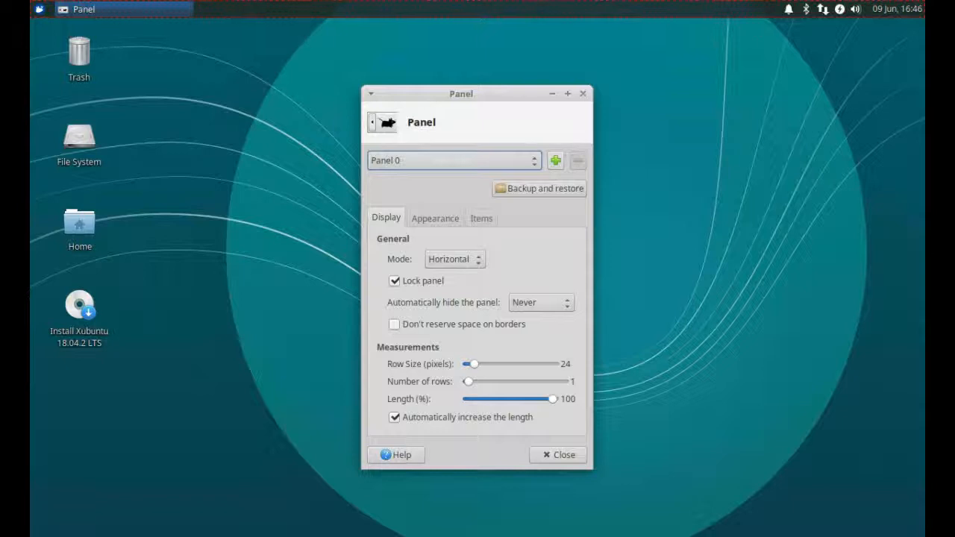
pyautogui.click(435, 219)
pyautogui.click(481, 218)
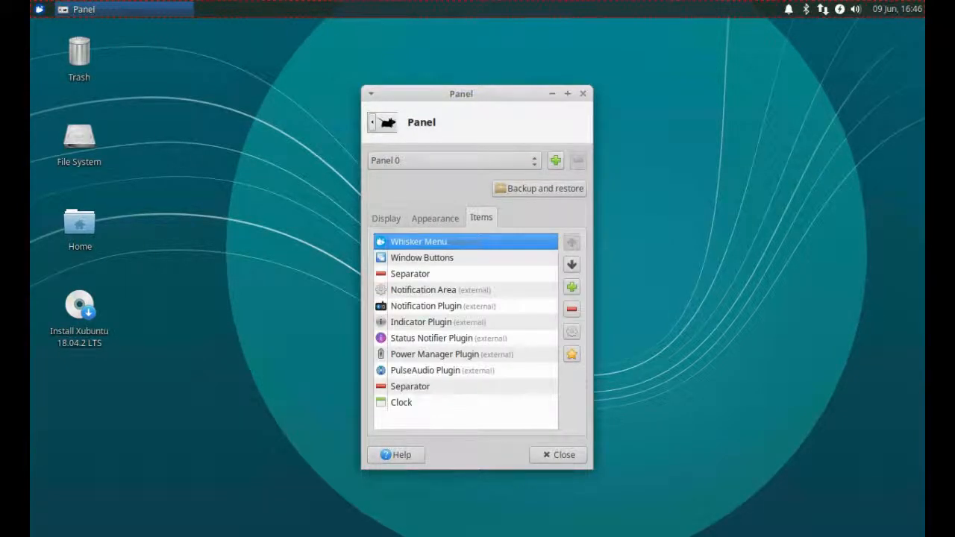
pyautogui.click(572, 287)
pyautogui.scroll(-10, 522, 313)
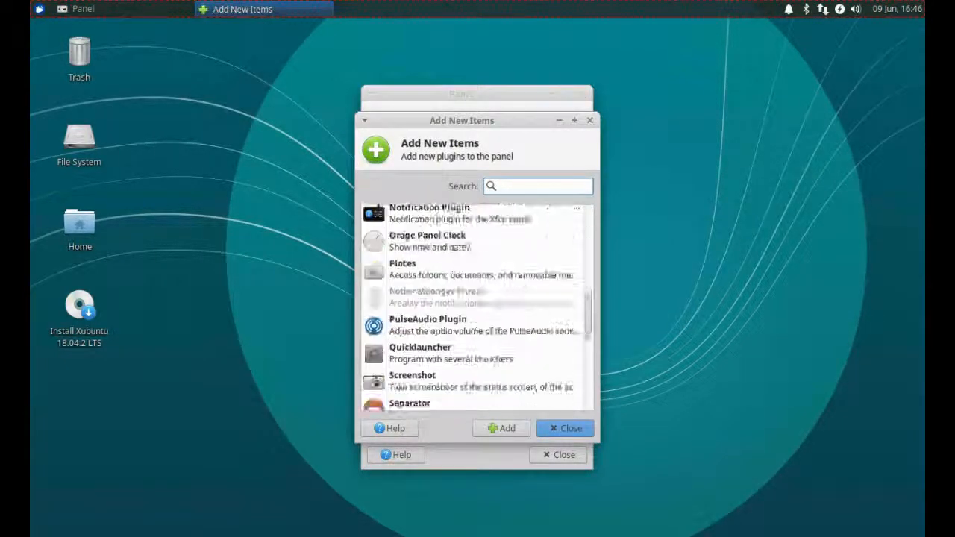
pyautogui.scroll(-8, 472, 308)
pyautogui.scroll(2, 471, 307)
pyautogui.click(472, 224)
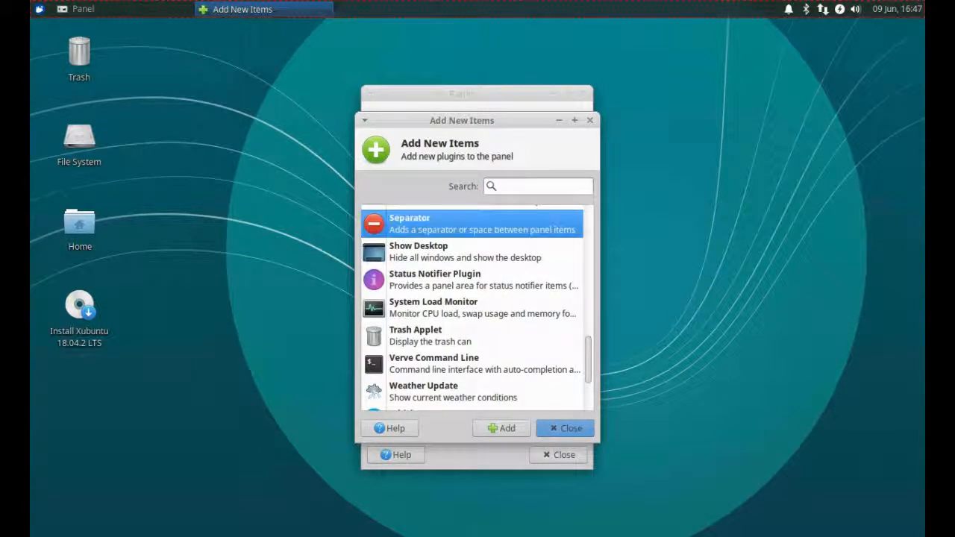
pyautogui.click(502, 428)
pyautogui.click(502, 428)
pyautogui.click(566, 429)
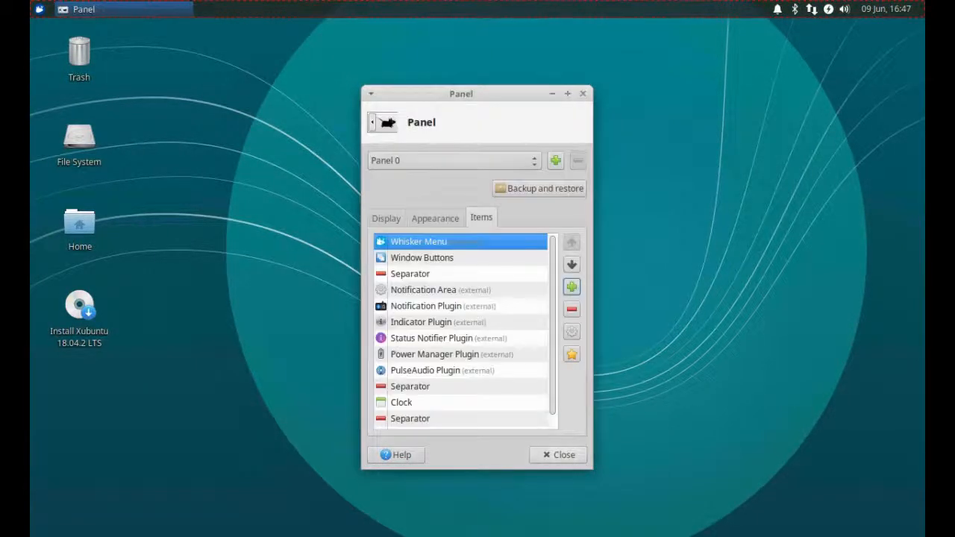
pyautogui.click(558, 455)
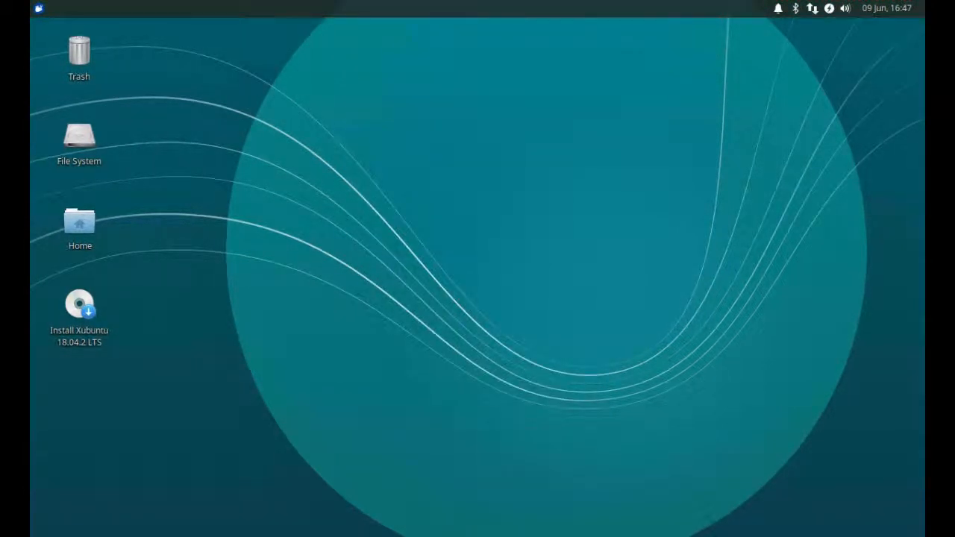
# Step: Launch GParted from the system applications
pyautogui.click(39, 9)
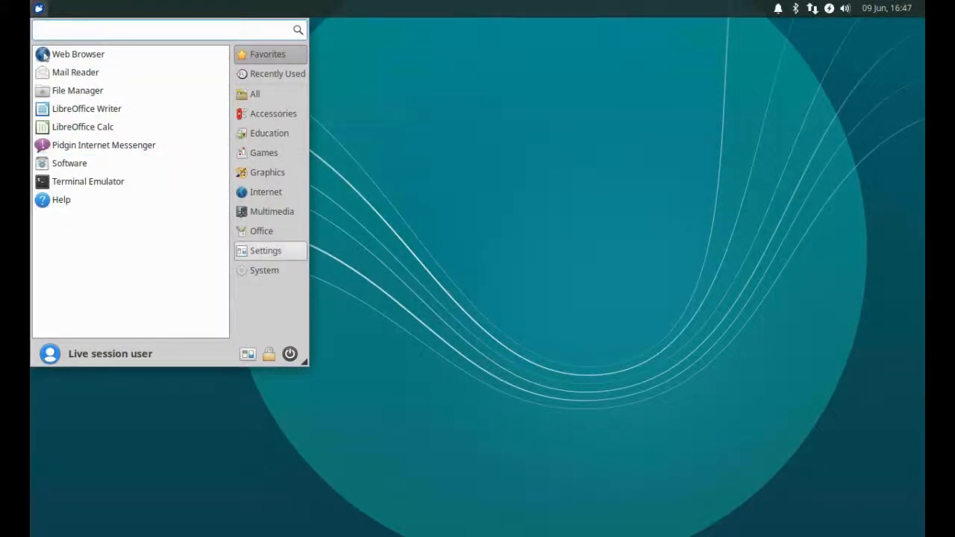
pyautogui.click(268, 252)
pyautogui.scroll(-7, 149, 233)
pyautogui.scroll(-1, 134, 233)
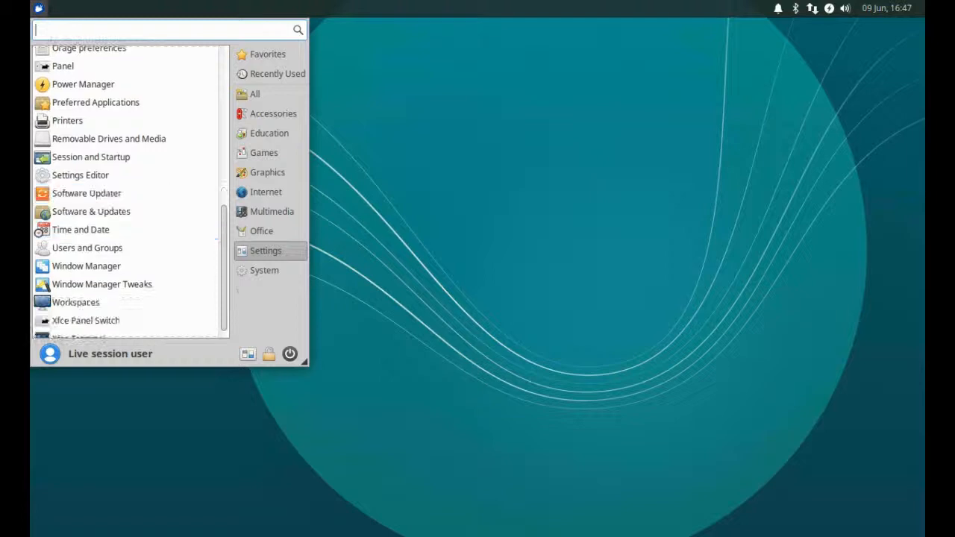
pyautogui.click(265, 271)
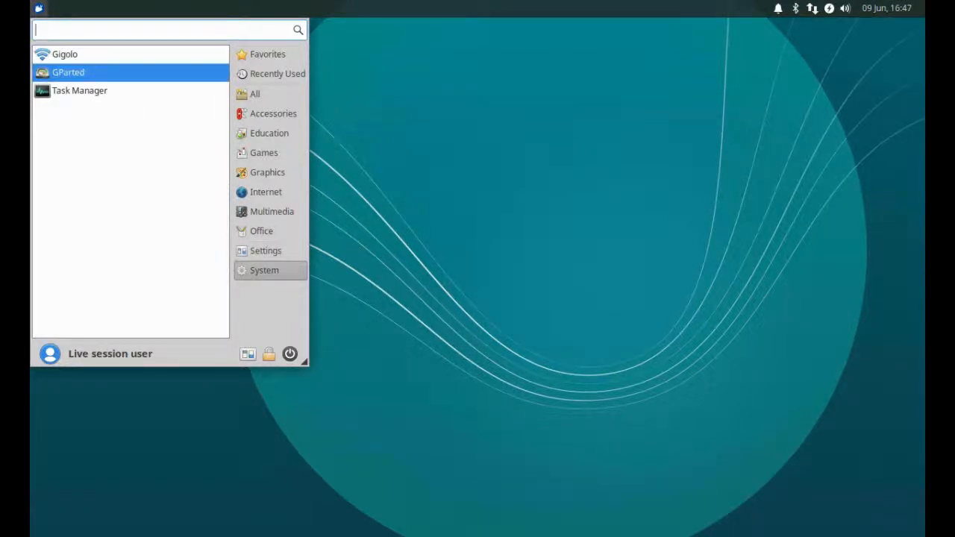
pyautogui.click(83, 72)
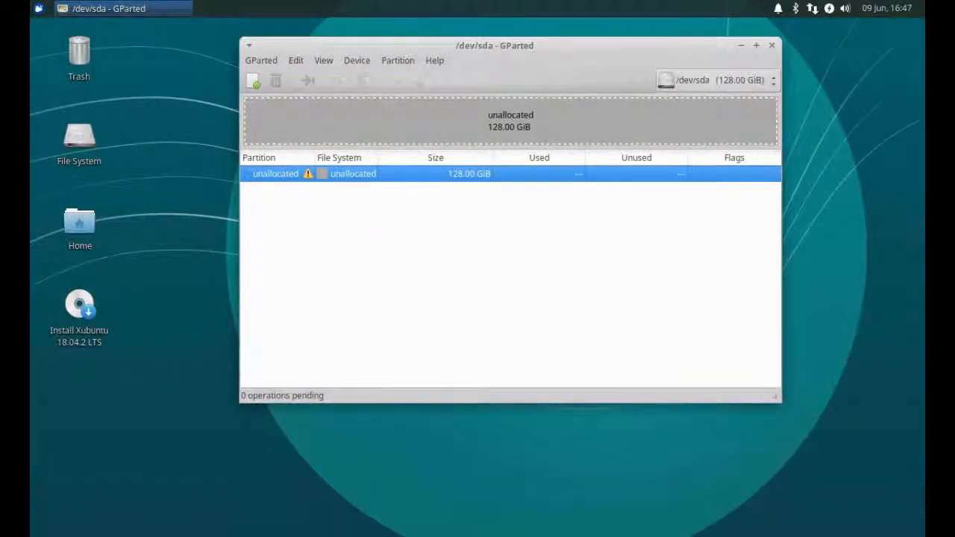
# Step: Create a new msdos partition table on the /dev/sda disk
pyautogui.click(719, 80)
pyautogui.click(719, 80)
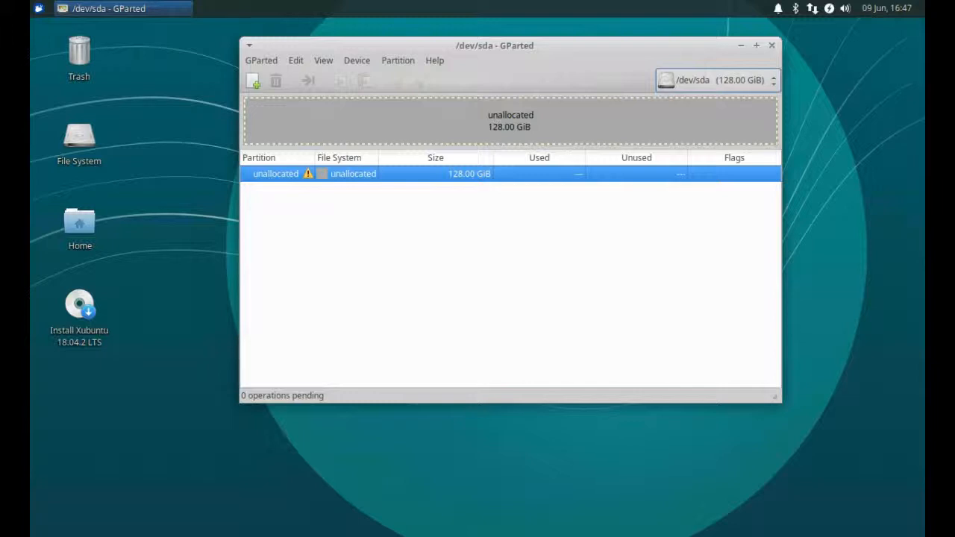
pyautogui.moveTo(495, 46); pyautogui.dragTo(425, 37)
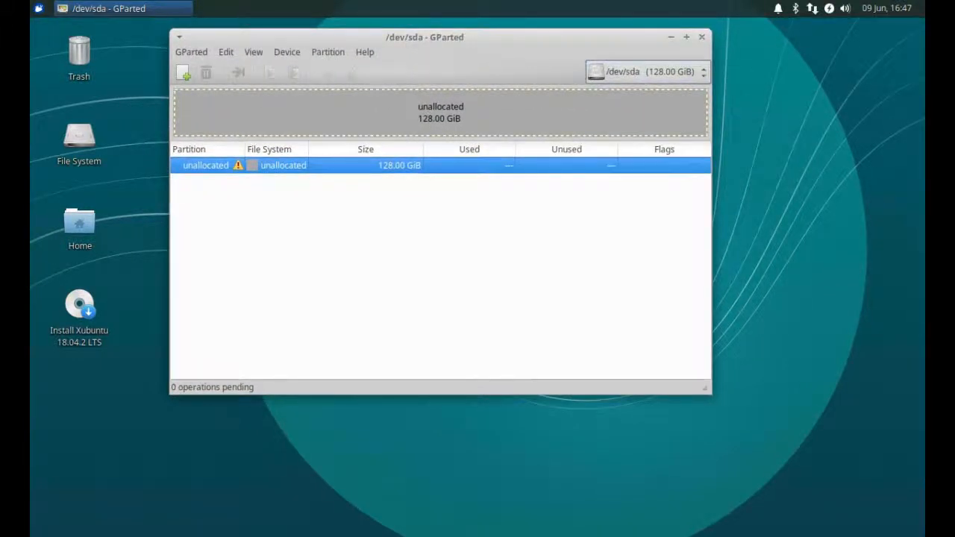
pyautogui.click(287, 52)
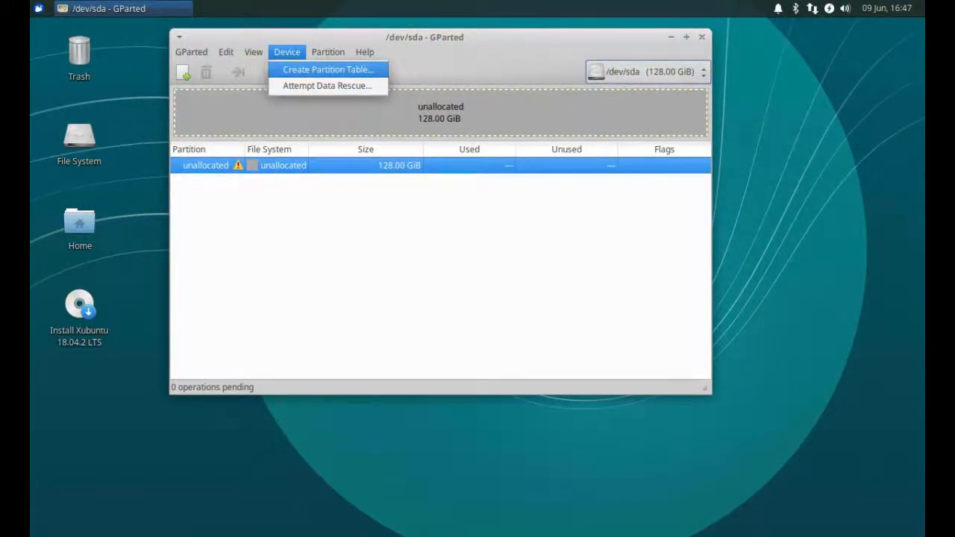
pyautogui.click(328, 70)
pyautogui.click(466, 237)
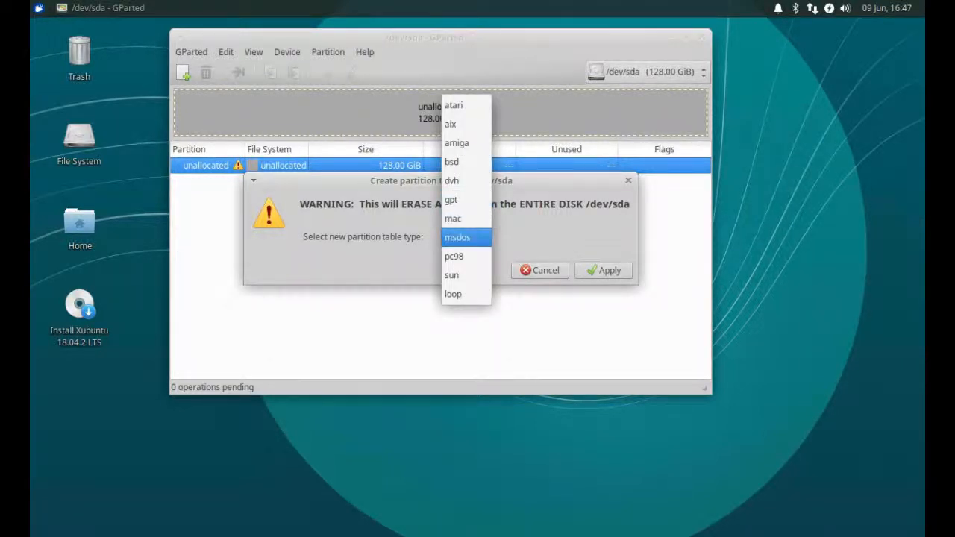
pyautogui.click(466, 237)
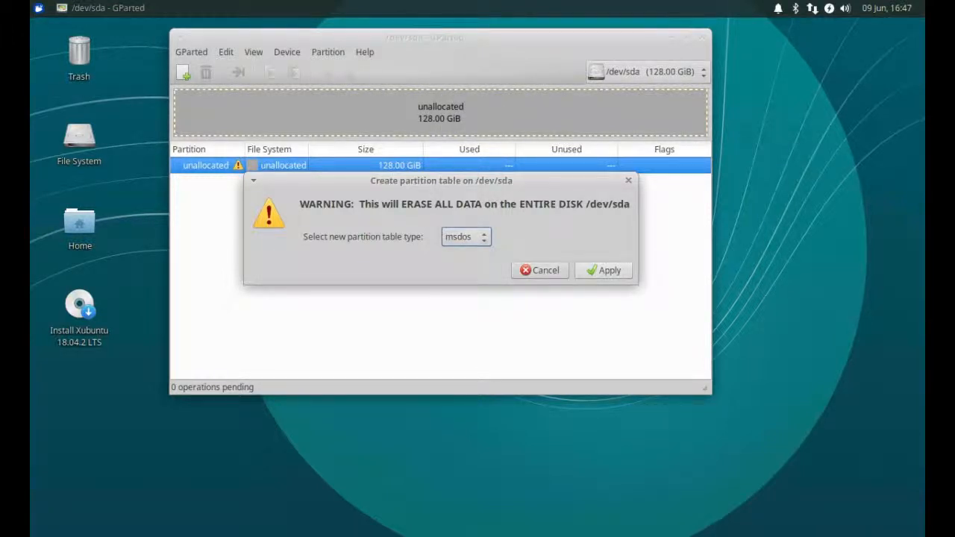
pyautogui.click(603, 270)
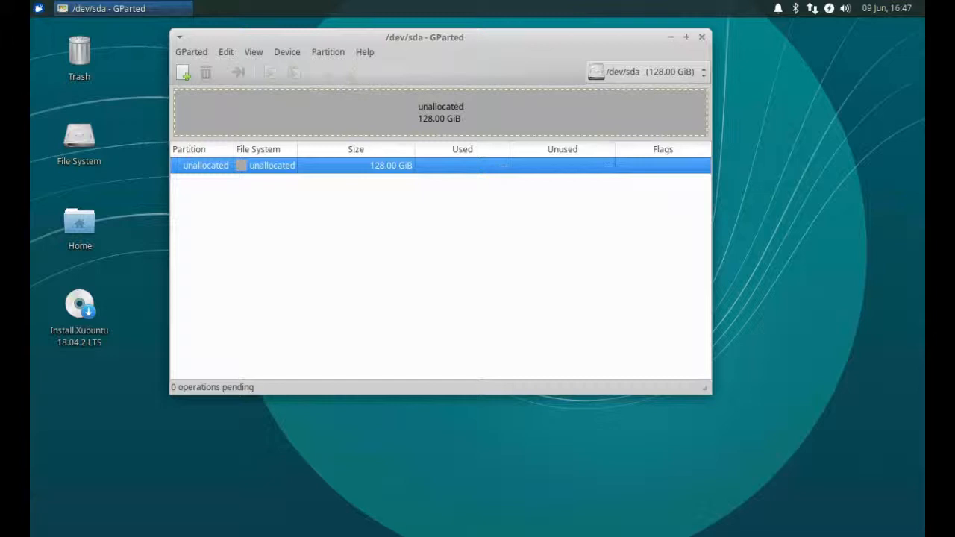
# Step: Create a 131071 MiB primary partition with the ntfs file system in the unallocated space on /dev/sda and apply the pending operation
pyautogui.click(183, 73)
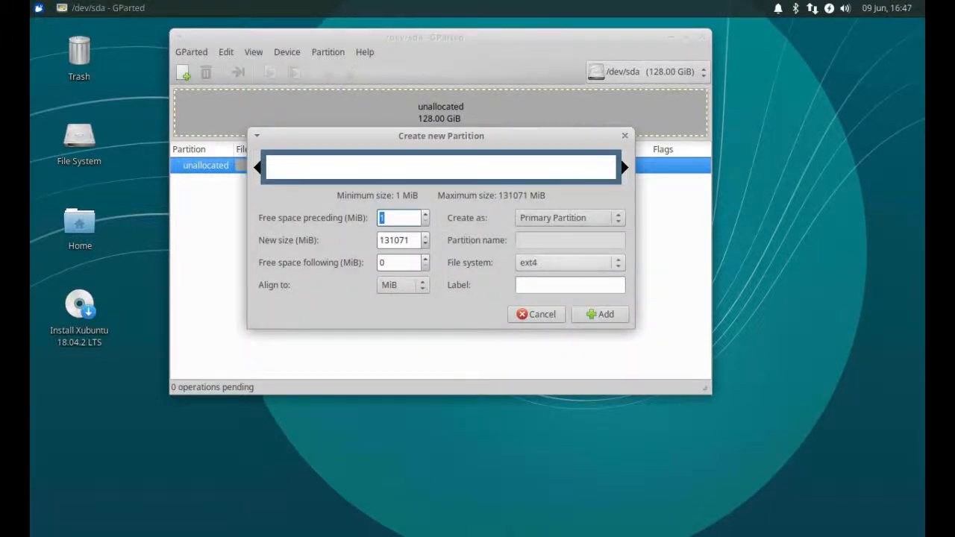
pyautogui.click(567, 263)
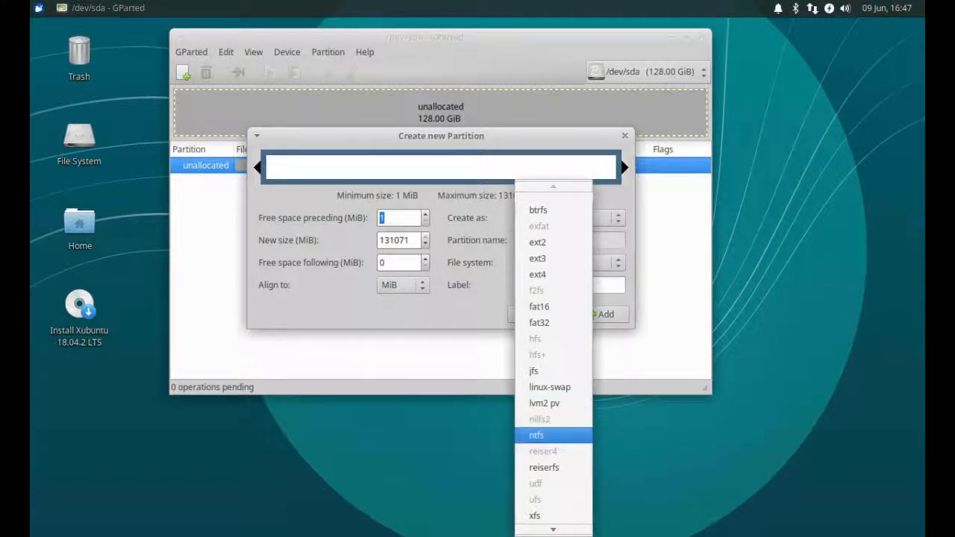
pyautogui.press('Return')
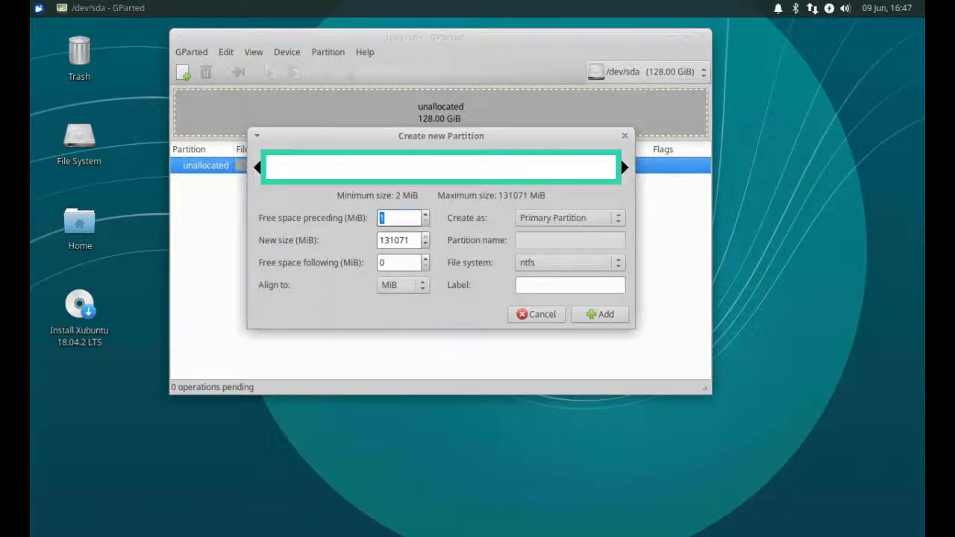
pyautogui.click(601, 315)
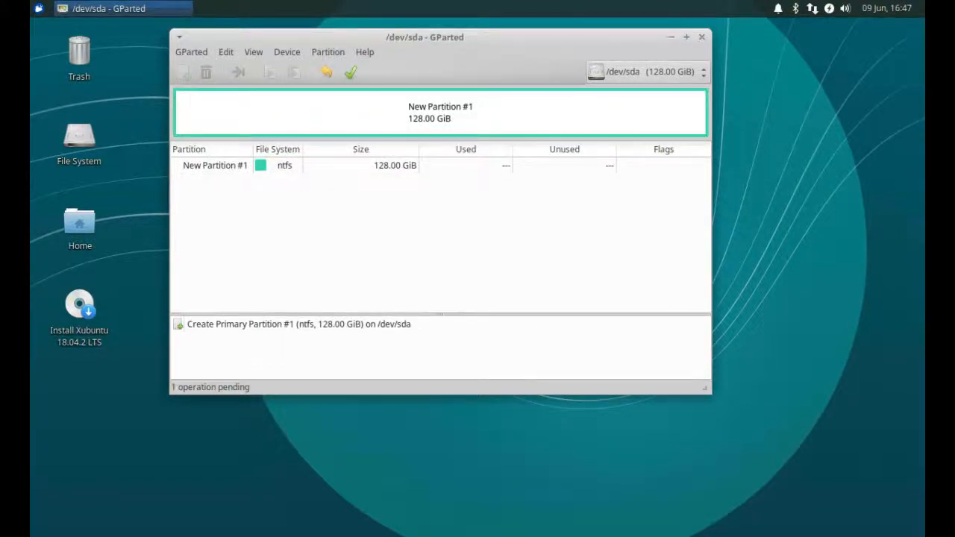
pyautogui.click(351, 72)
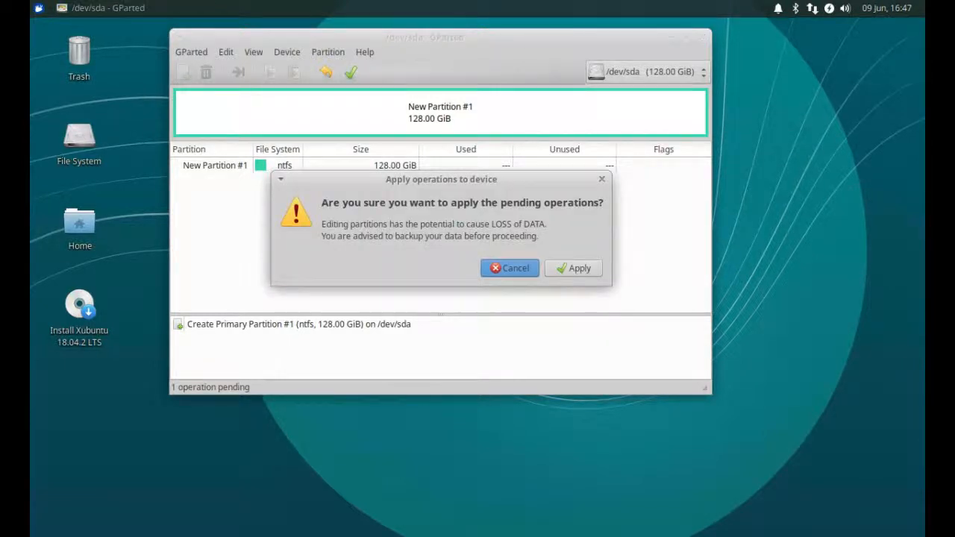
pyautogui.click(573, 269)
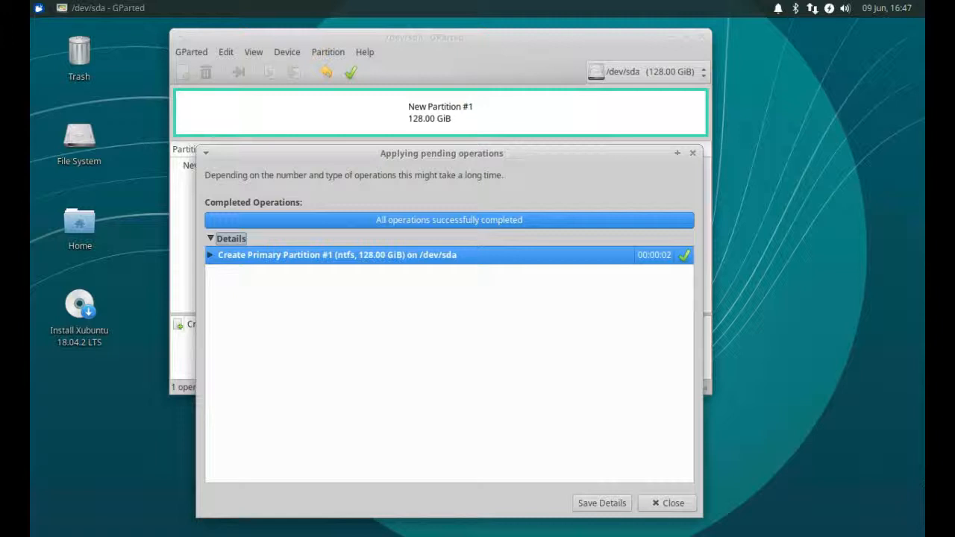
# Step: Examine the details of each completed sub-operation for creating the NTFS partition, including the mkntfs output, and close the report
pyautogui.moveTo(442, 154); pyautogui.dragTo(423, 90)
pyautogui.click(191, 191)
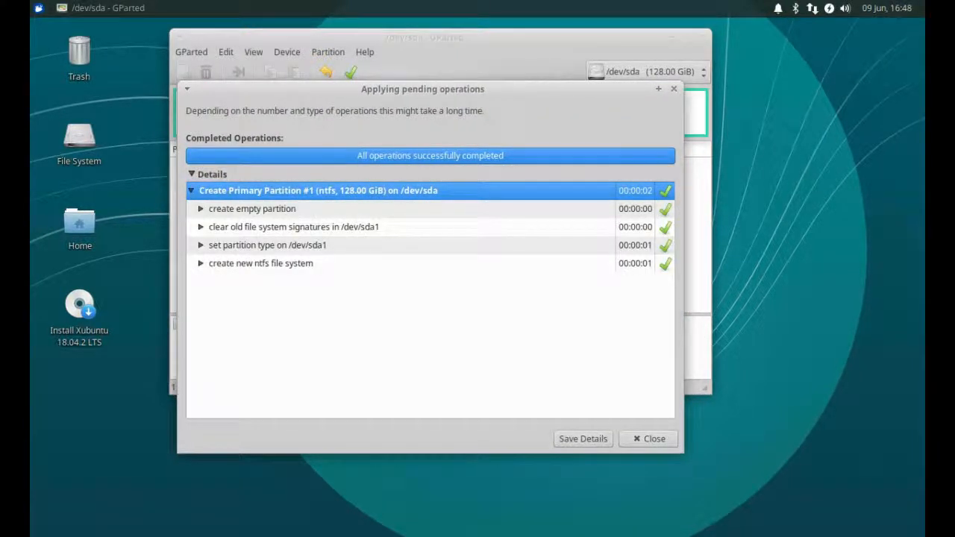
pyautogui.click(200, 209)
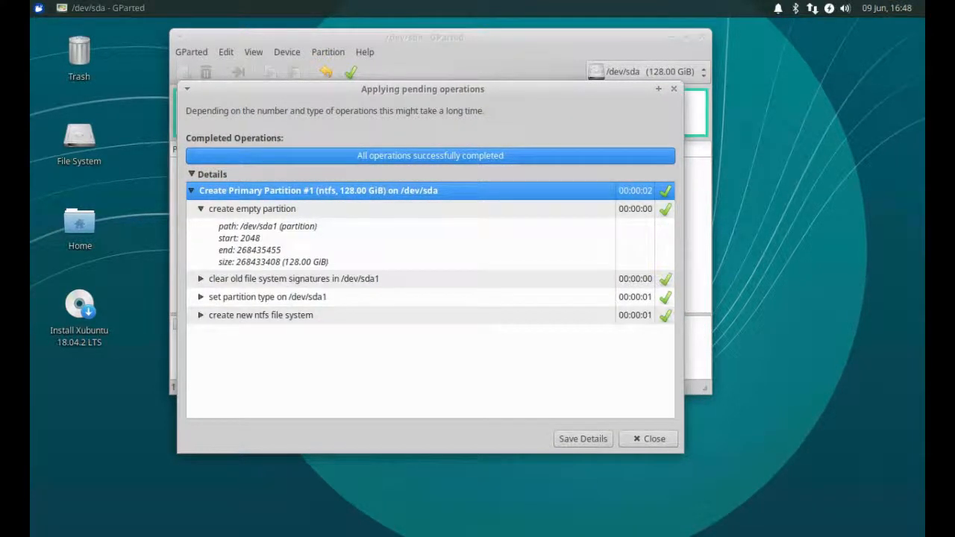
pyautogui.click(200, 209)
pyautogui.click(200, 227)
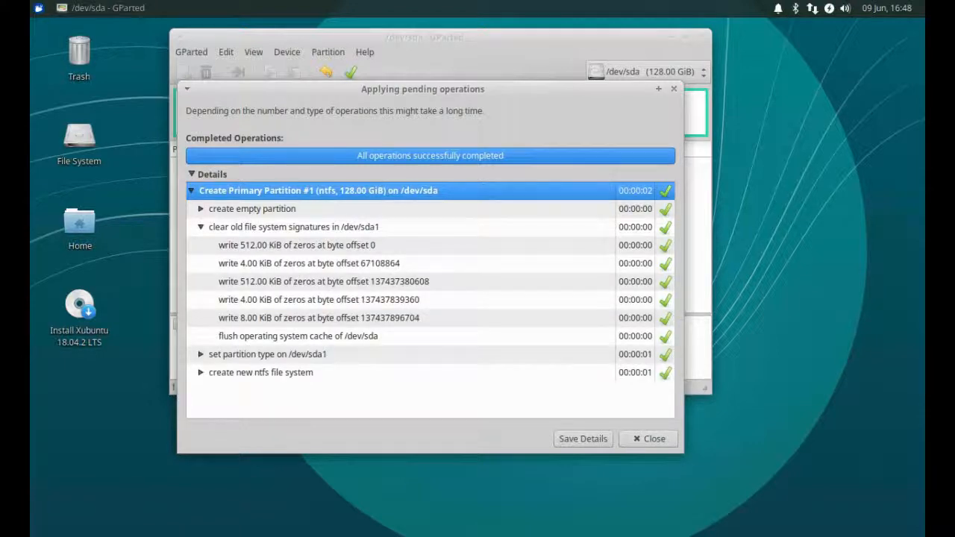
pyautogui.click(200, 227)
pyautogui.click(200, 245)
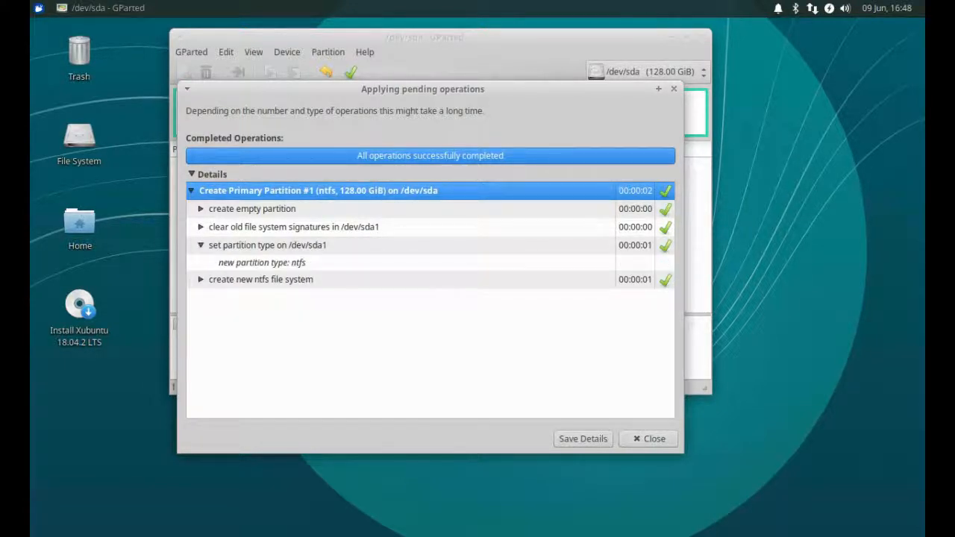
pyautogui.click(200, 245)
pyautogui.click(200, 263)
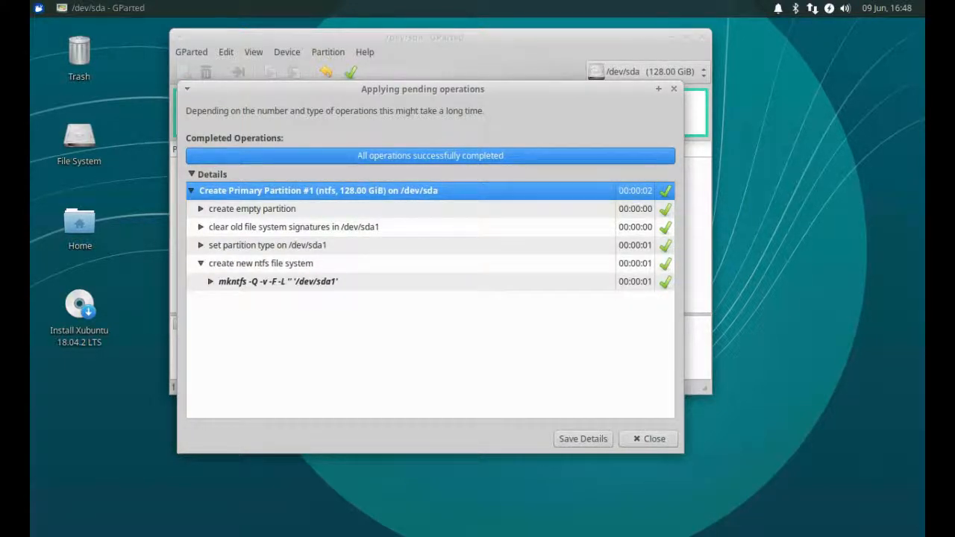
pyautogui.click(211, 281)
pyautogui.scroll(-7, 431, 300)
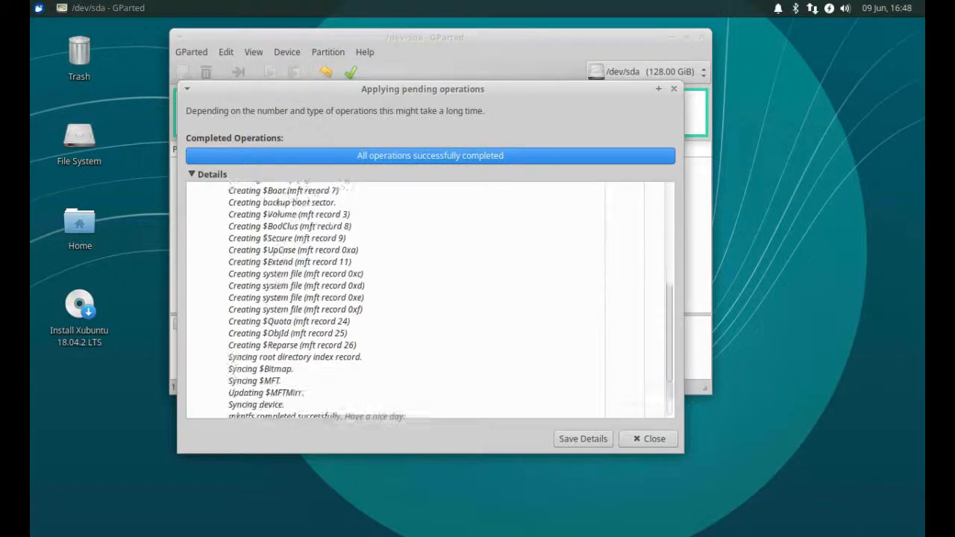
pyautogui.click(649, 439)
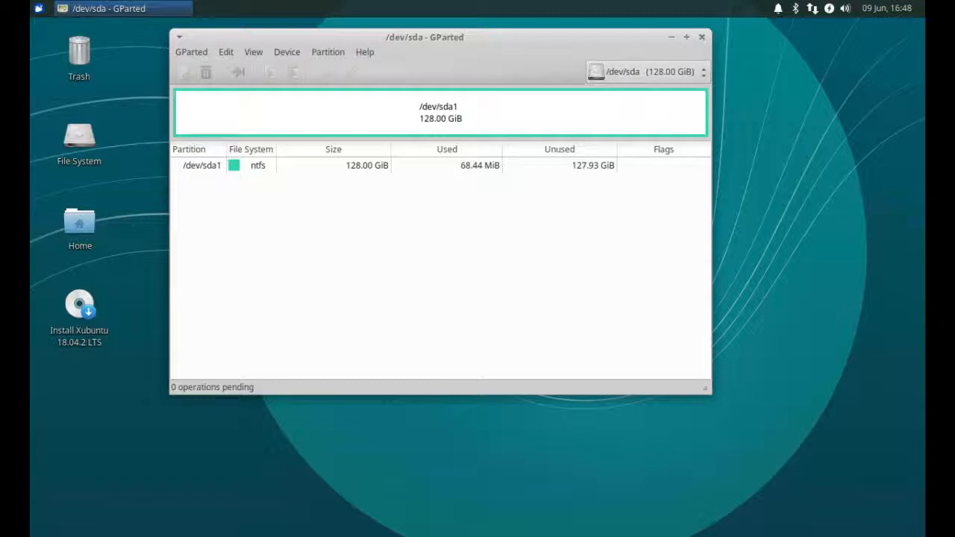
# Step: Open a Terminal Emulator window and move it to overlap the GParted window
pyautogui.click(440, 166)
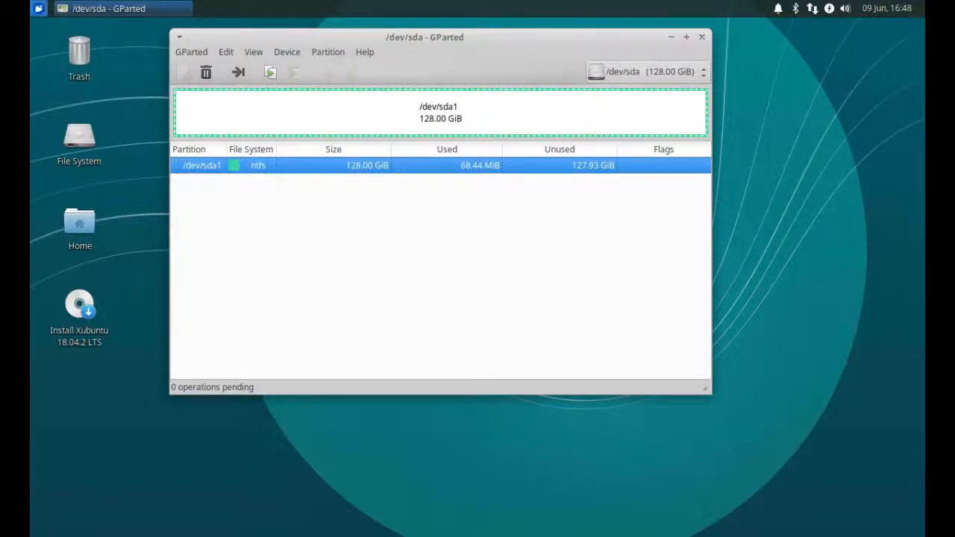
pyautogui.click(38, 8)
pyautogui.click(67, 200)
pyautogui.click(38, 8)
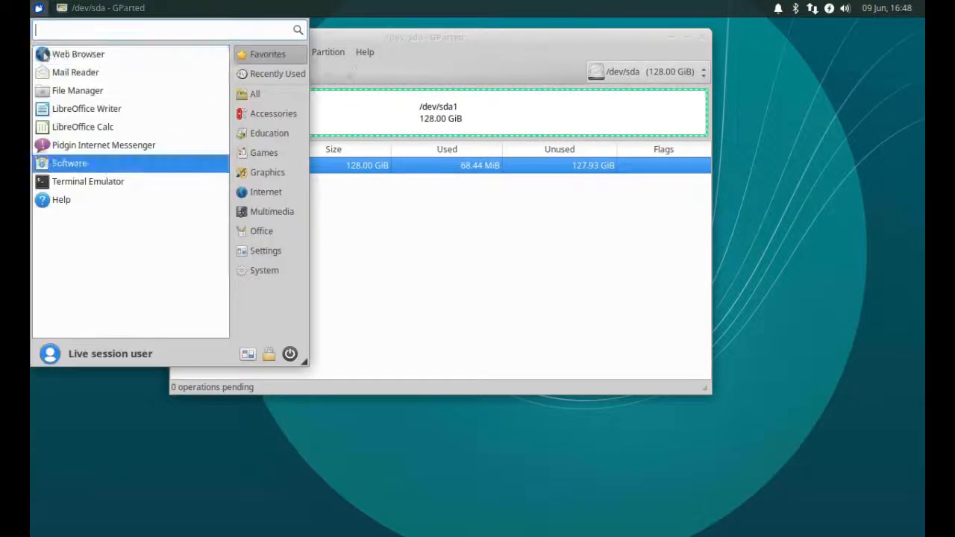
pyautogui.click(82, 181)
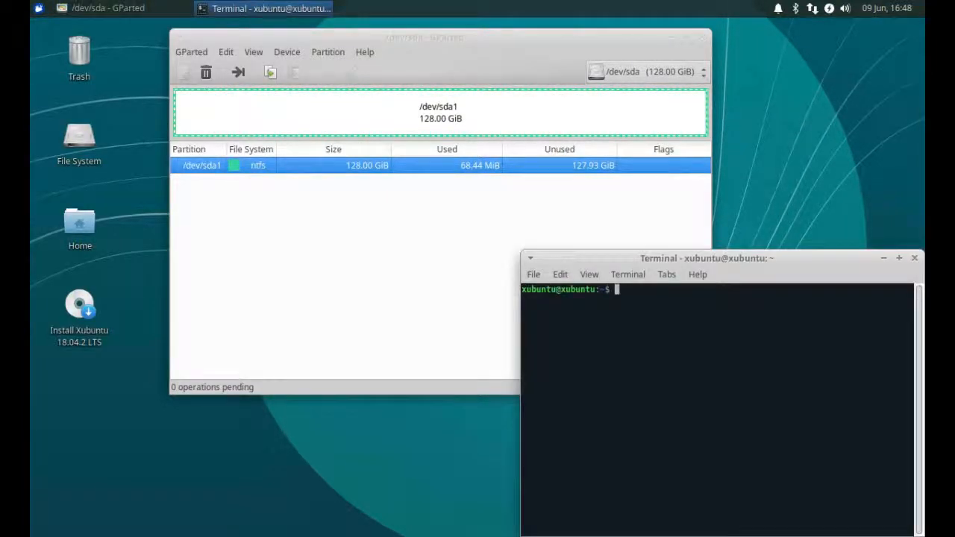
pyautogui.moveTo(717, 256); pyautogui.dragTo(280, 164)
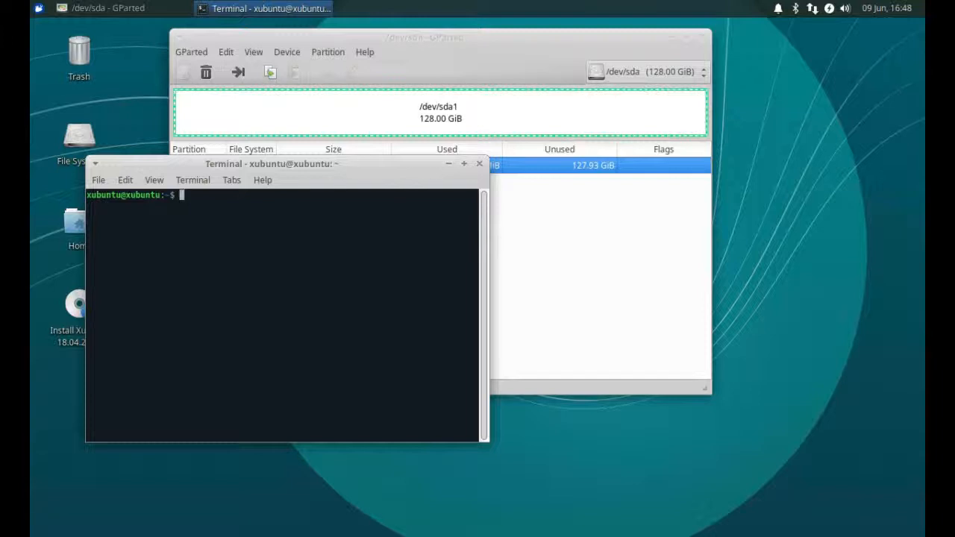
# Step: Install the gnome-disk-utility package with sudo apt, closing the stray Firefox documentation window along the way, and close the terminal
pyautogui.write('sudo apt ins')
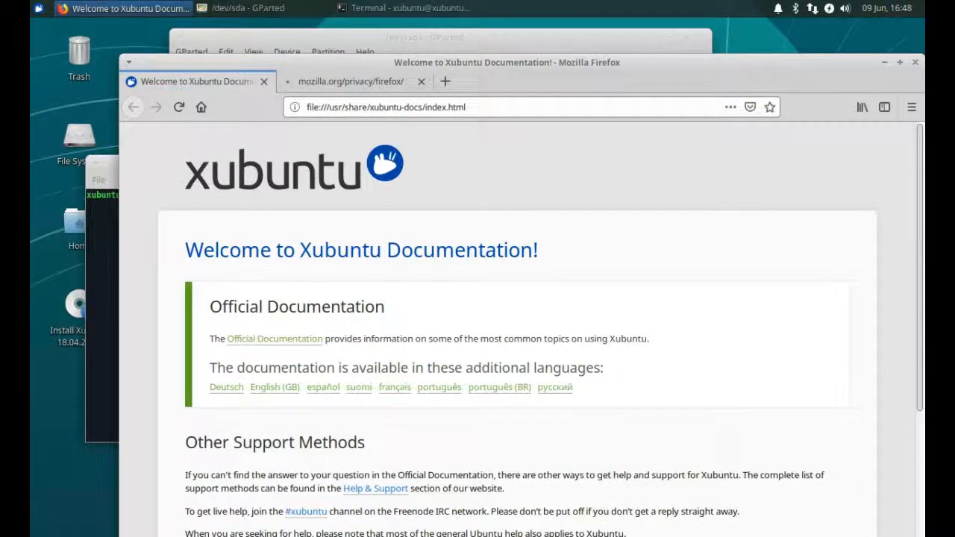
pyautogui.moveTo(507, 63); pyautogui.dragTo(427, 44)
pyautogui.click(837, 43)
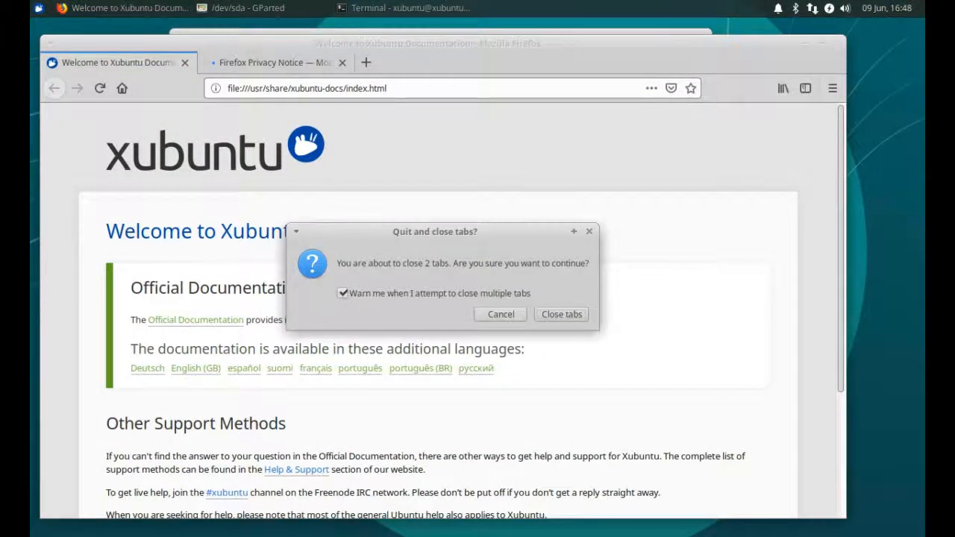
pyautogui.press('Return')
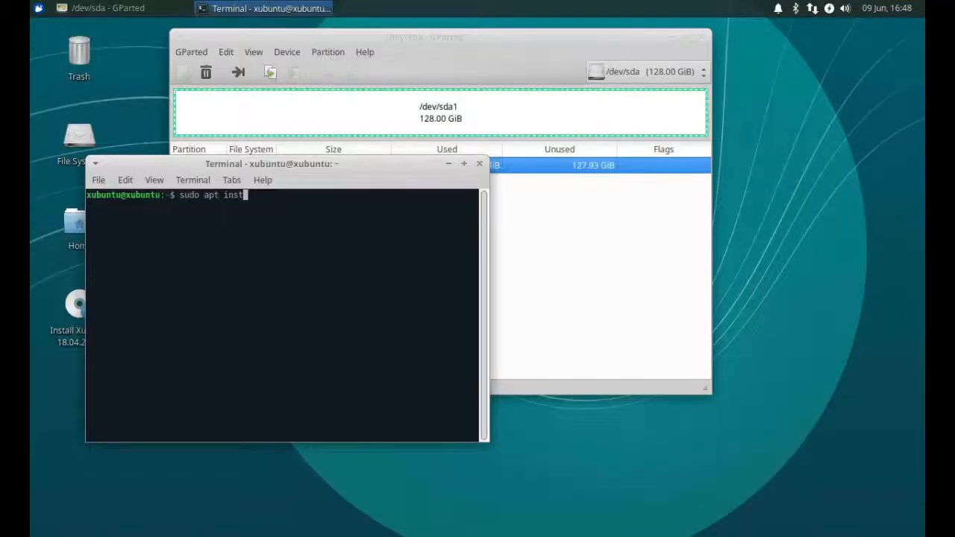
pyautogui.write('all gnome-disk-')
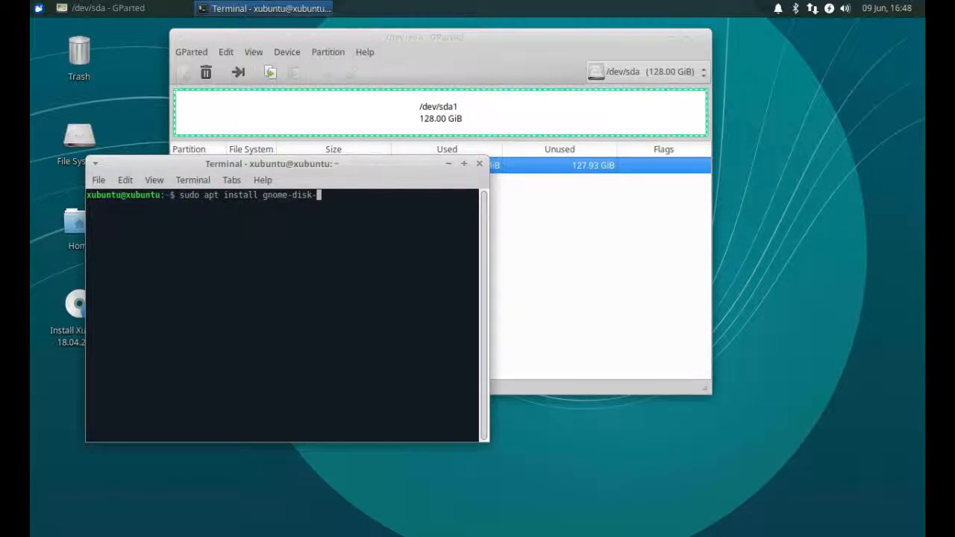
pyautogui.write('utility')
pyautogui.press('Return')
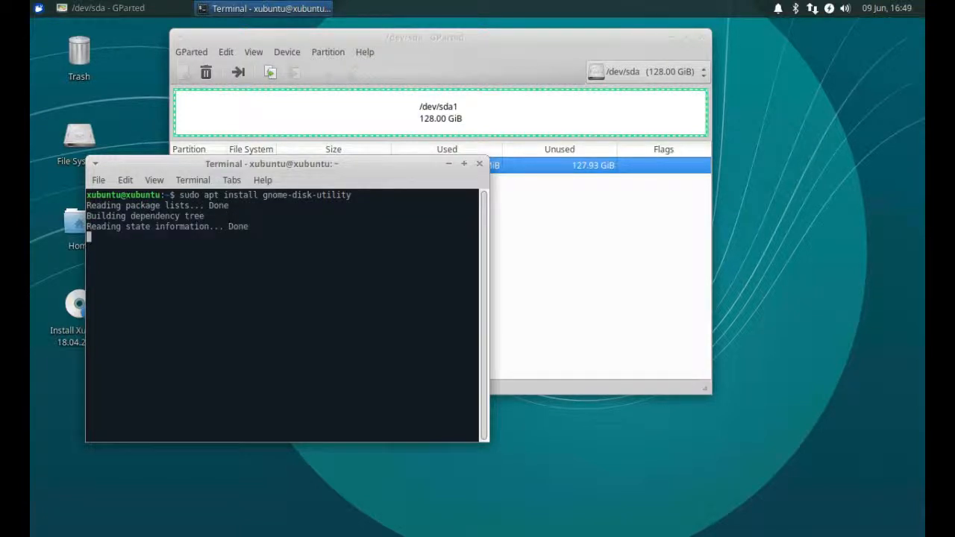
pyautogui.write('y')
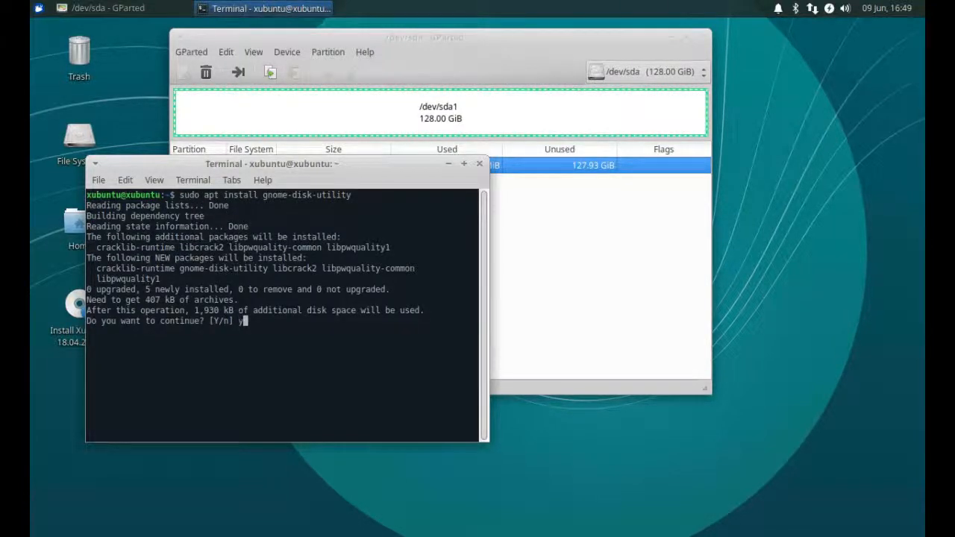
pyautogui.press('Return')
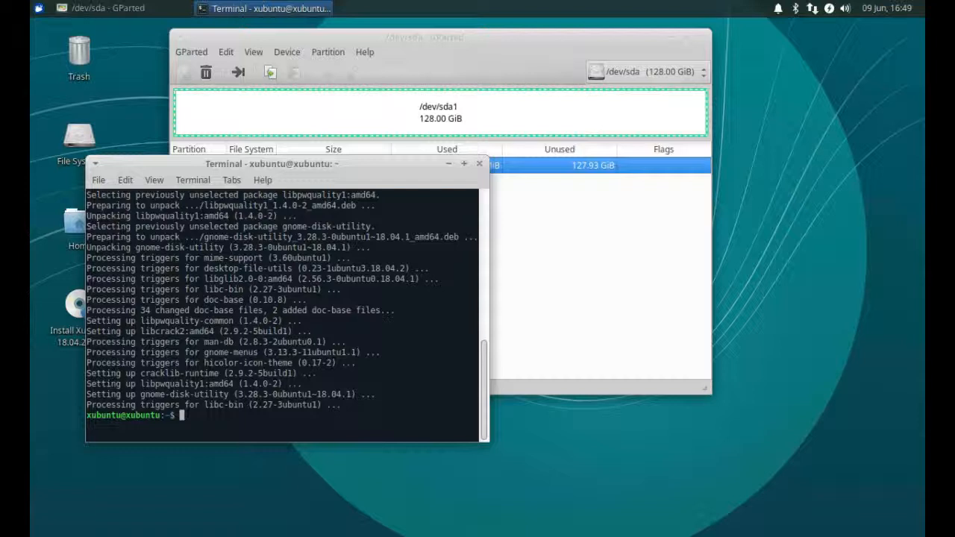
pyautogui.click(479, 163)
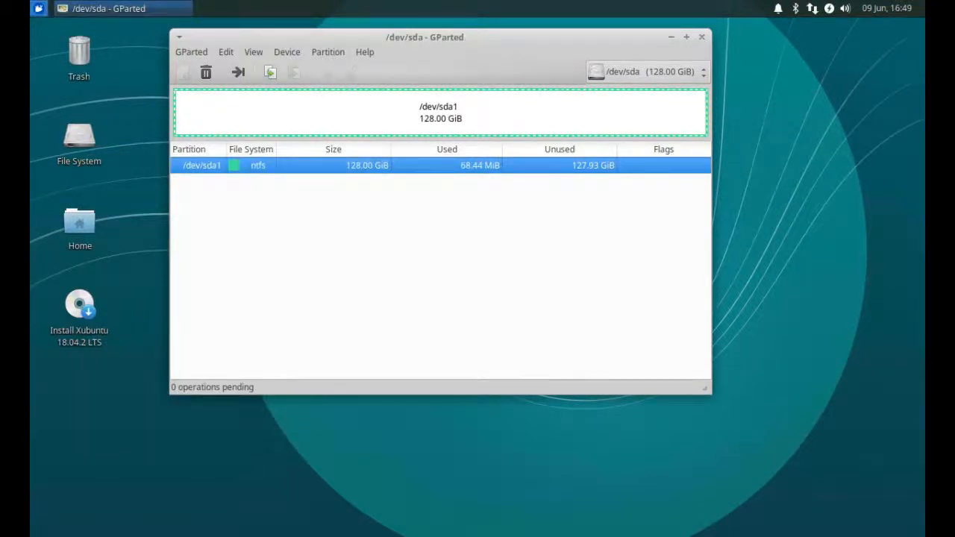
# Step: Launch the Disks utility and check the drive options available for the 8.0 GB Thumb Drive
pyautogui.click(38, 8)
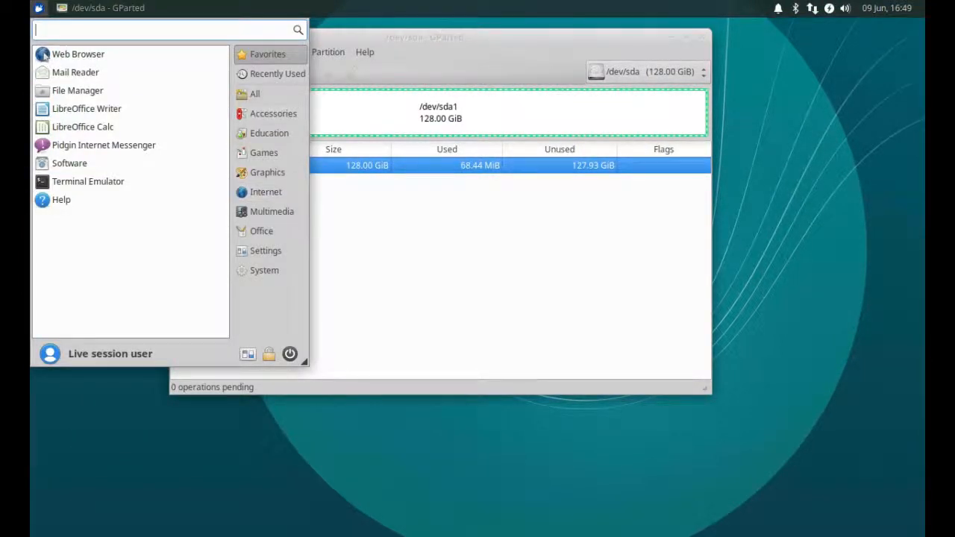
pyautogui.click(254, 94)
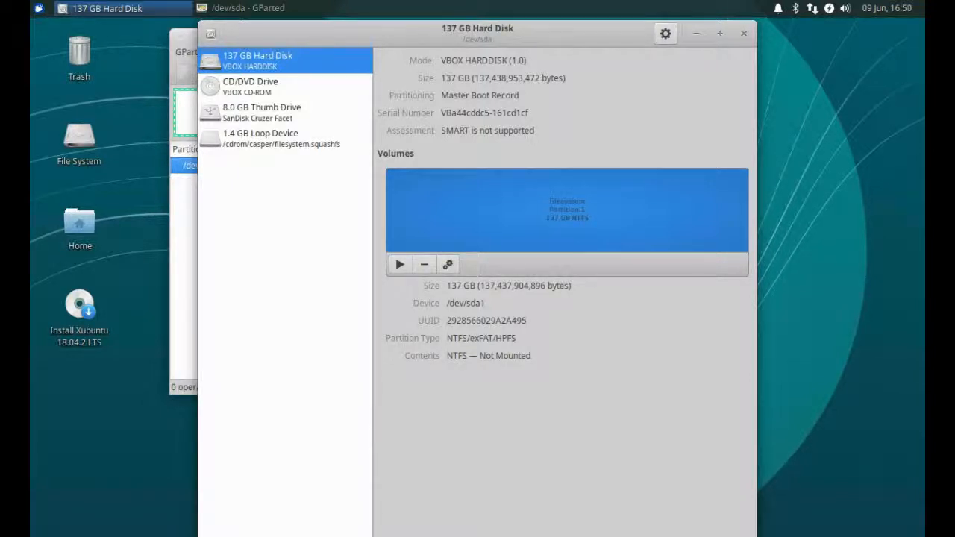
pyautogui.click(262, 113)
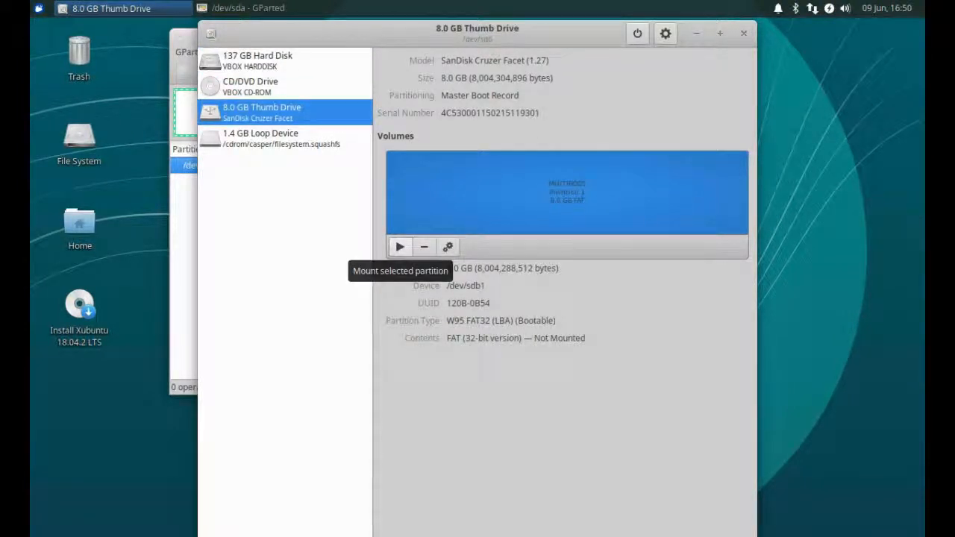
pyautogui.click(665, 33)
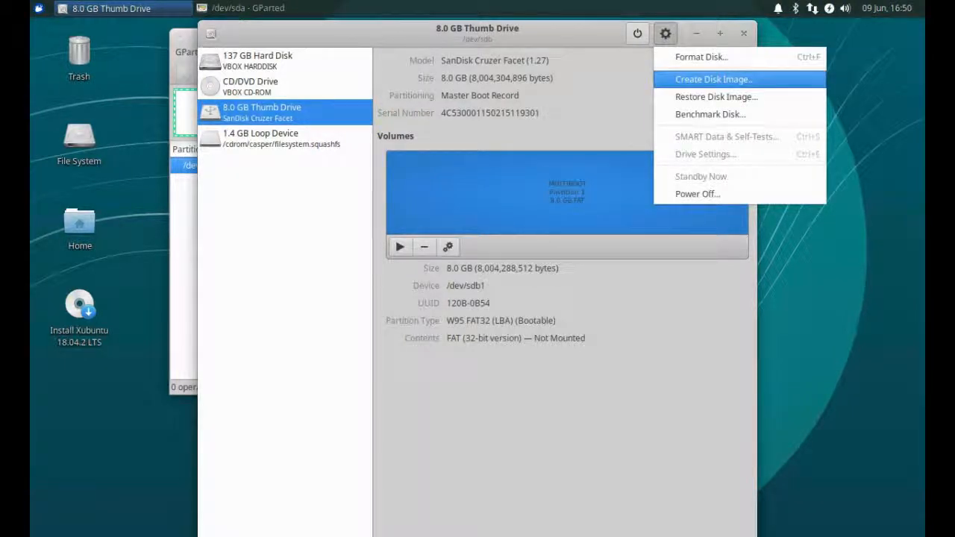
pyautogui.click(284, 61)
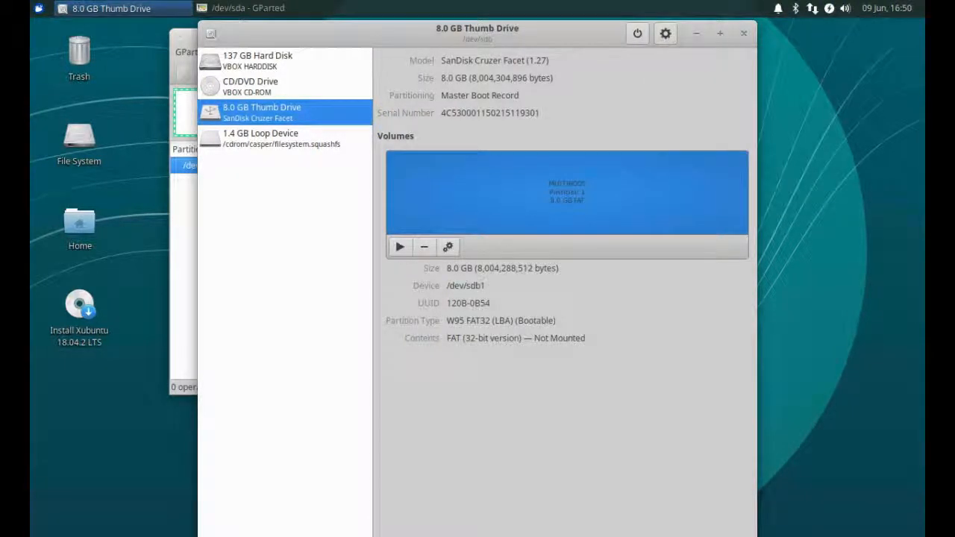
# Step: Mount the NTFS partition of the 137 GB Hard Disk and view its mount folder in the file manager
pyautogui.click(284, 61)
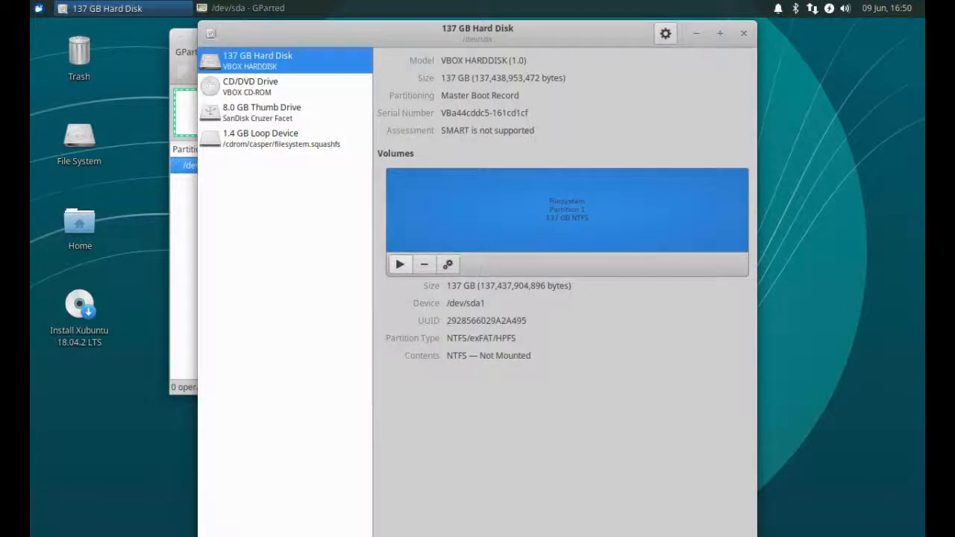
pyautogui.click(400, 264)
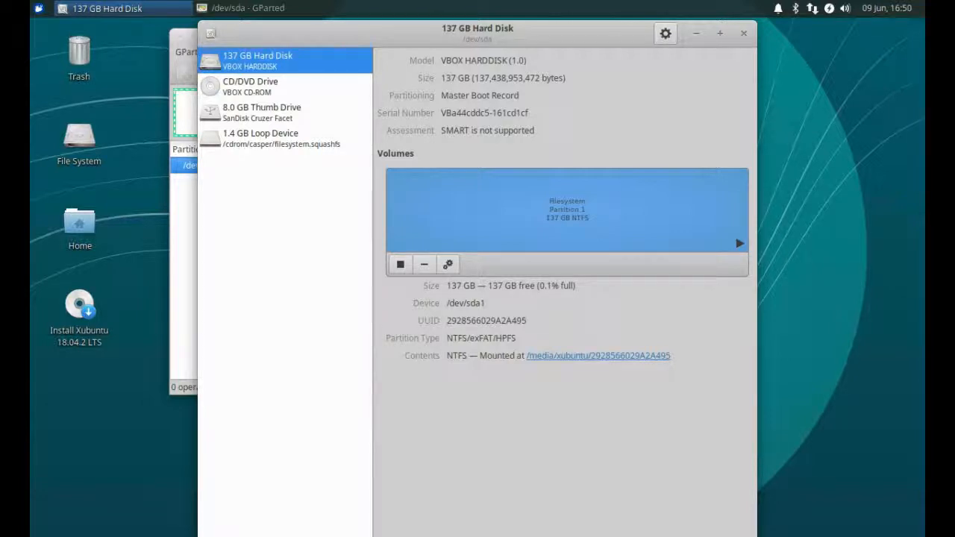
pyautogui.click(627, 355)
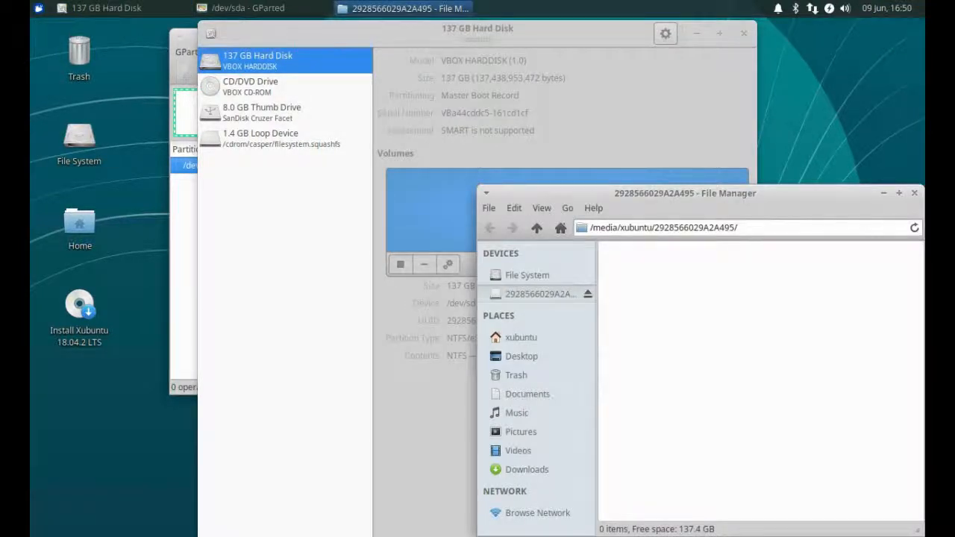
pyautogui.moveTo(657, 193); pyautogui.dragTo(266, 123)
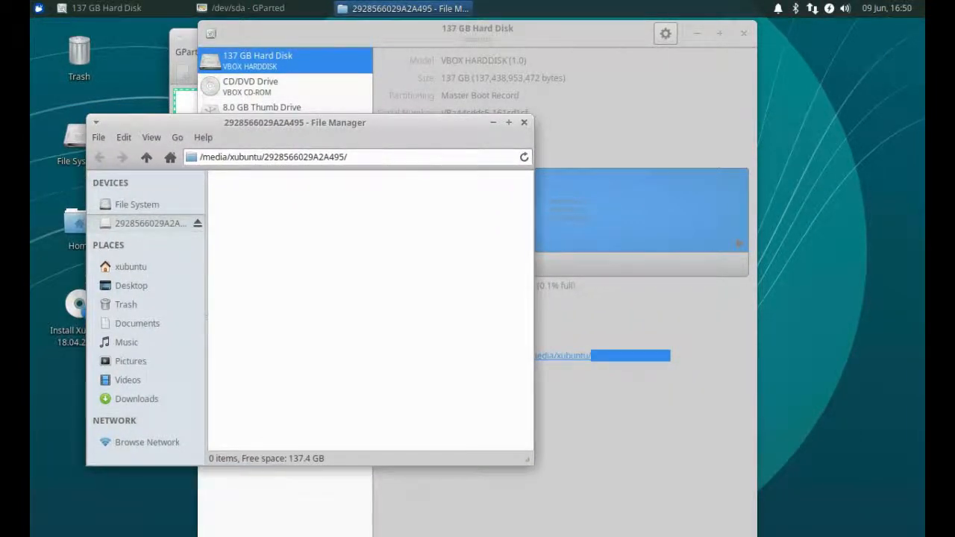
pyautogui.click(524, 122)
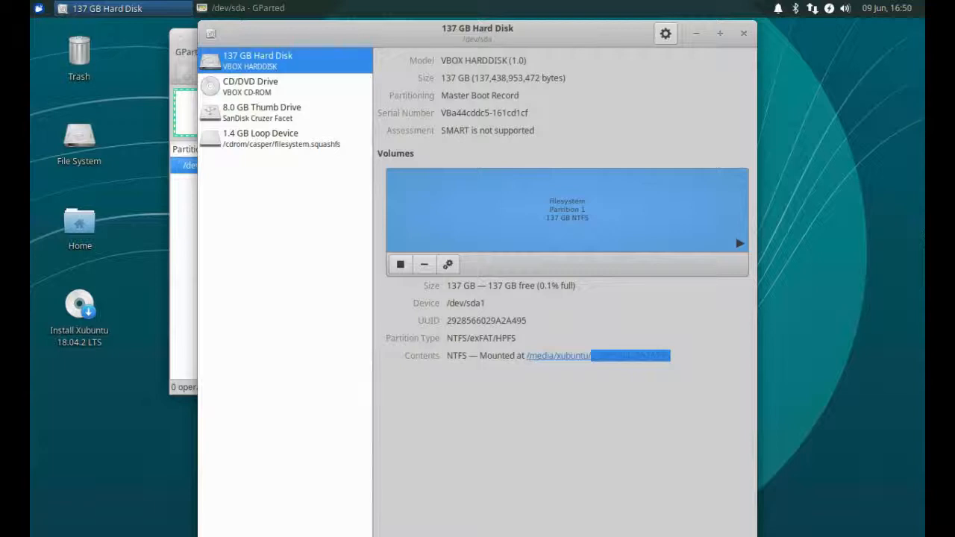
# Step: Create a disk image of the 8.0 GB Thumb Drive on the mounted NTFS partition and close Disks
pyautogui.click(261, 112)
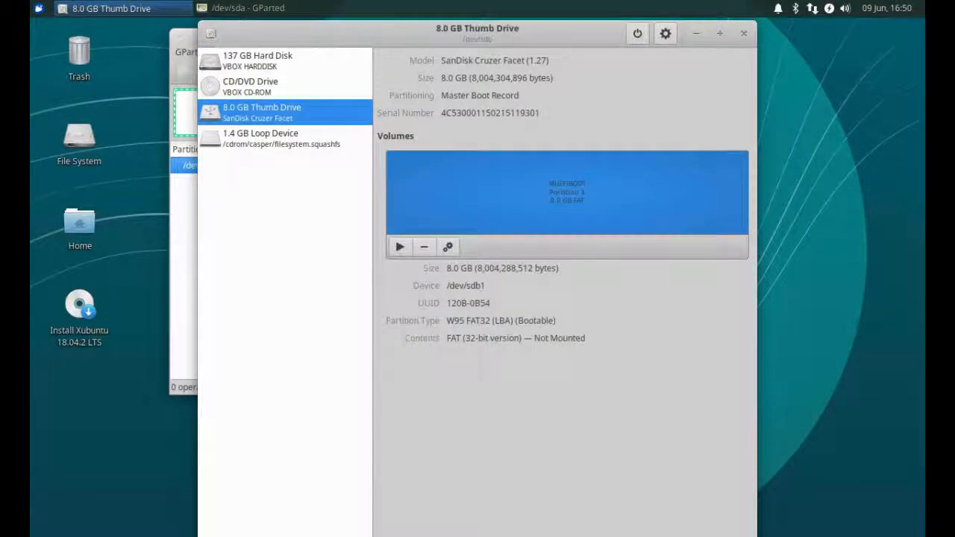
pyautogui.click(665, 33)
pyautogui.click(715, 79)
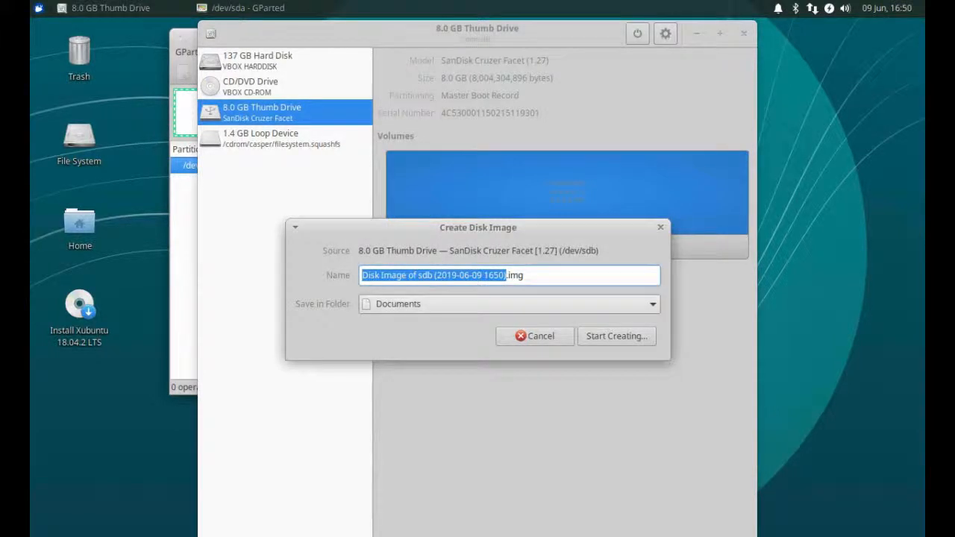
pyautogui.click(508, 304)
pyautogui.press('Escape')
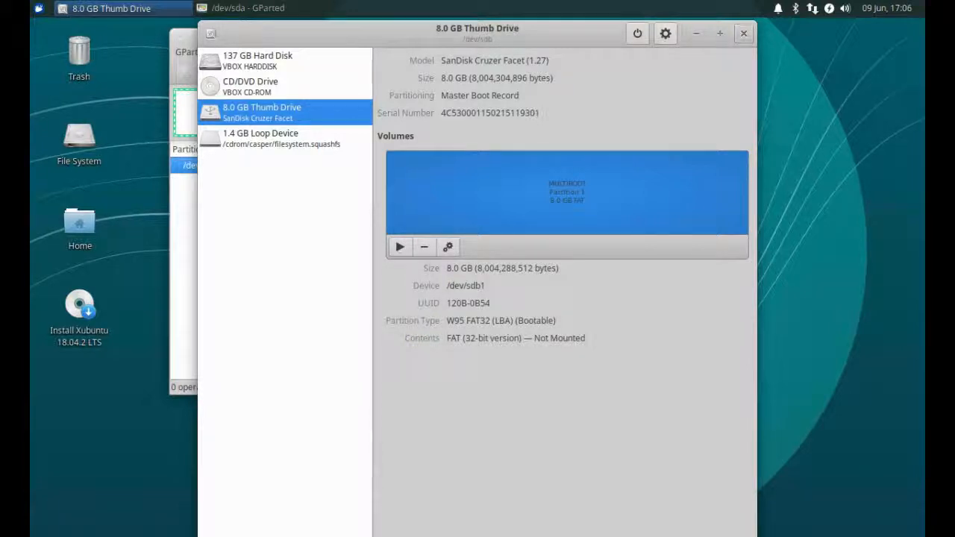
pyautogui.click(744, 34)
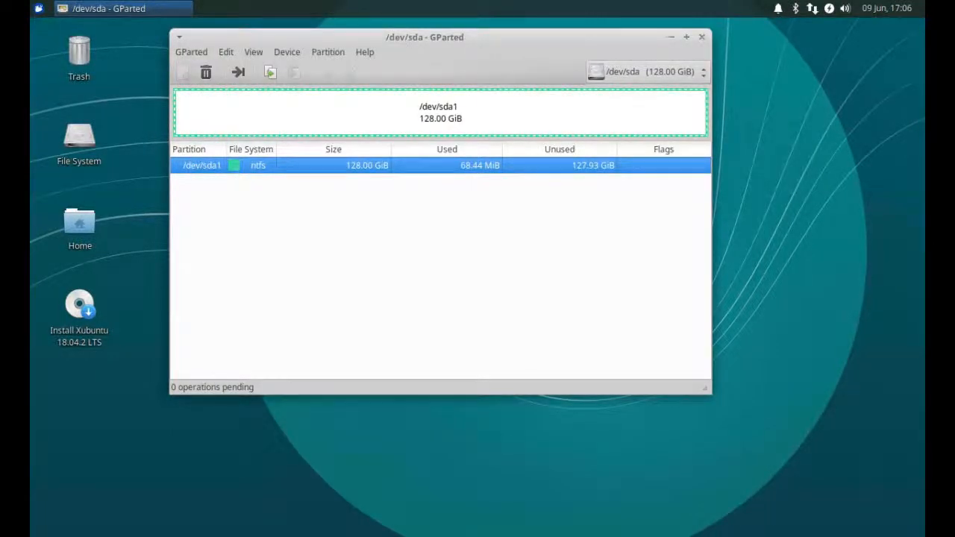
# Step: Refresh the devices in GParted to update the usage of the /dev/sda disk
pyautogui.click(648, 72)
pyautogui.click(648, 73)
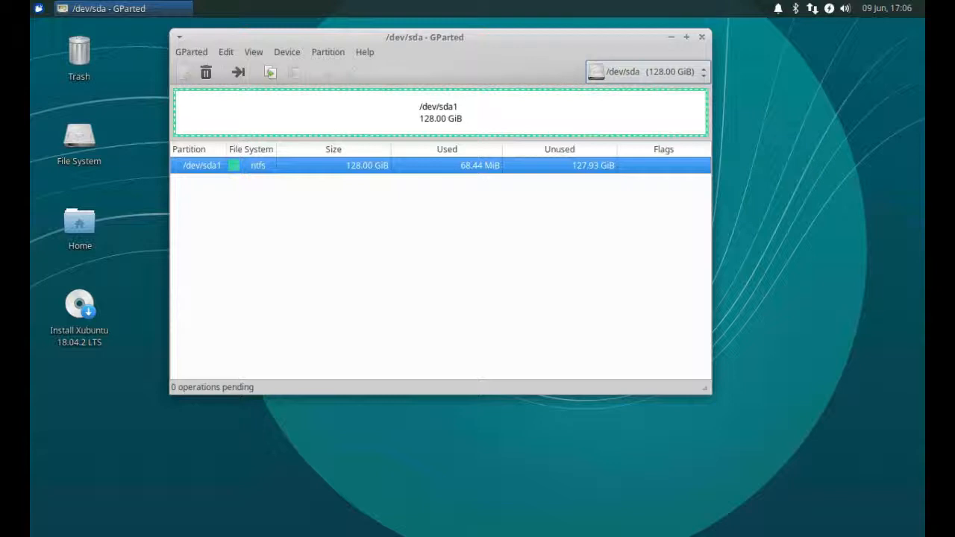
pyautogui.click(191, 53)
pyautogui.click(217, 69)
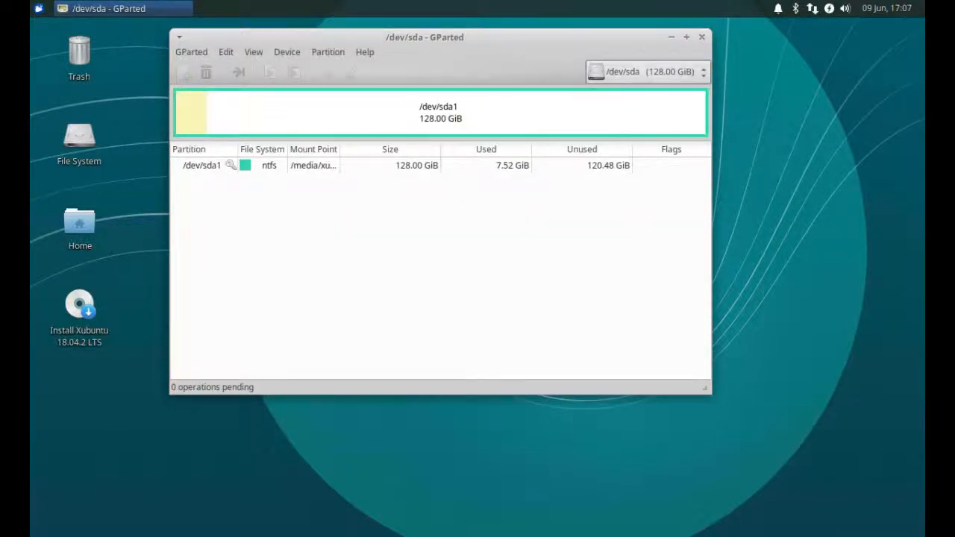
# Step: Queue a check and repair of the fat32 partition /dev/sdb1 on the 7.45 GiB drive in GParted
pyautogui.click(649, 71)
pyautogui.click(648, 94)
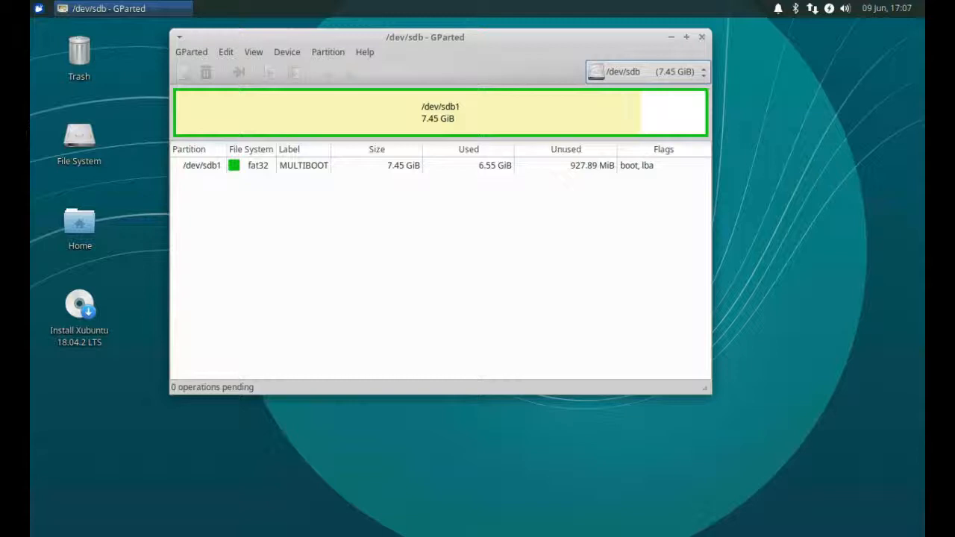
pyautogui.click(440, 166)
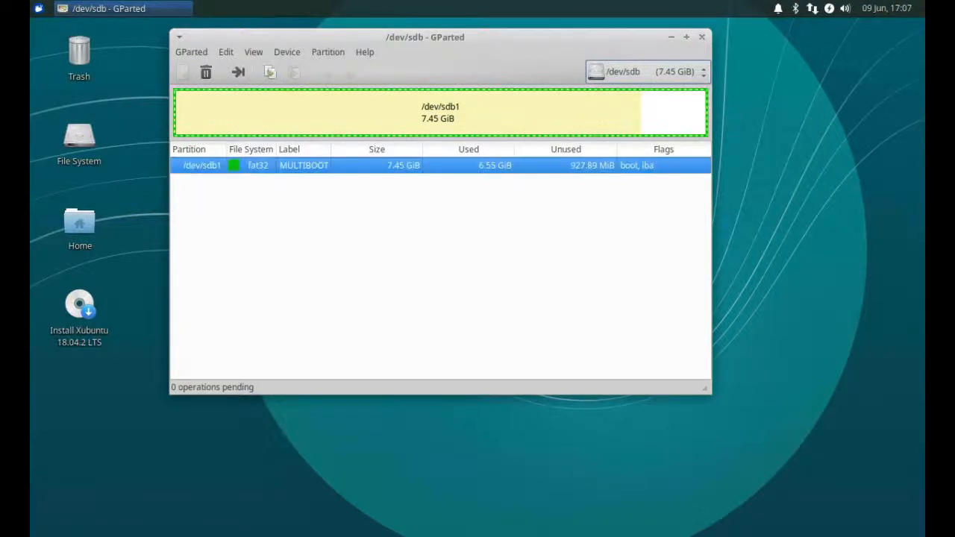
pyautogui.rightClick(439, 113)
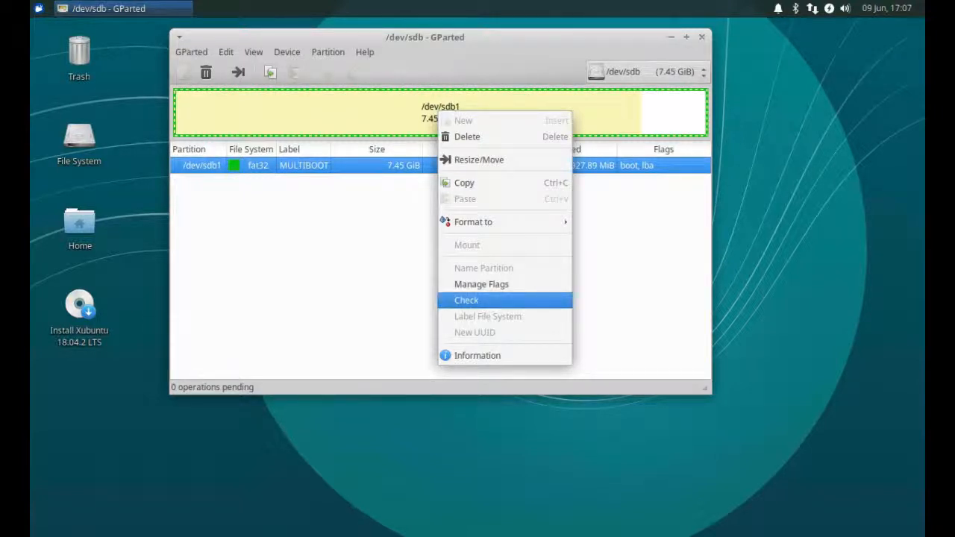
pyautogui.click(467, 300)
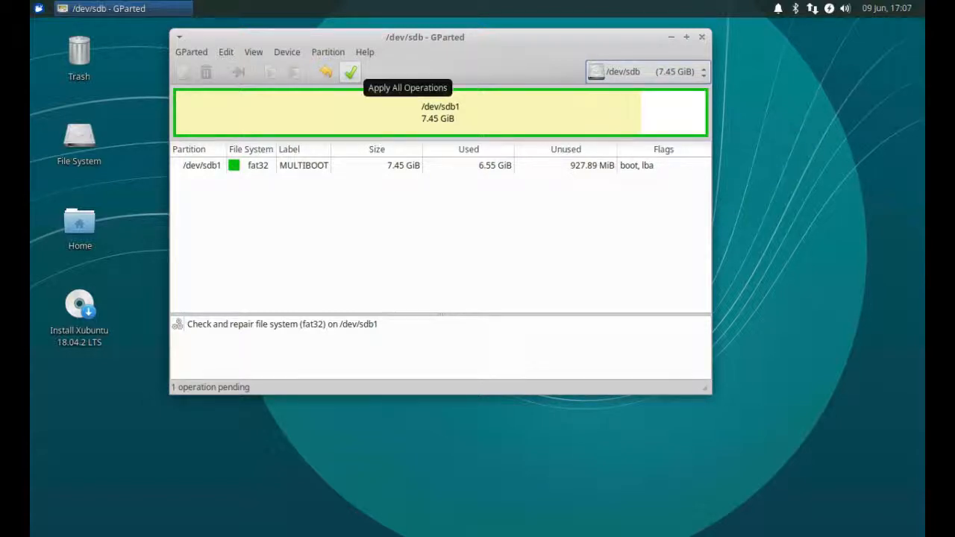
# Step: Quit GParted without applying the pending check and eject the MULTIBOOT volume in the file manager
pyautogui.click(702, 37)
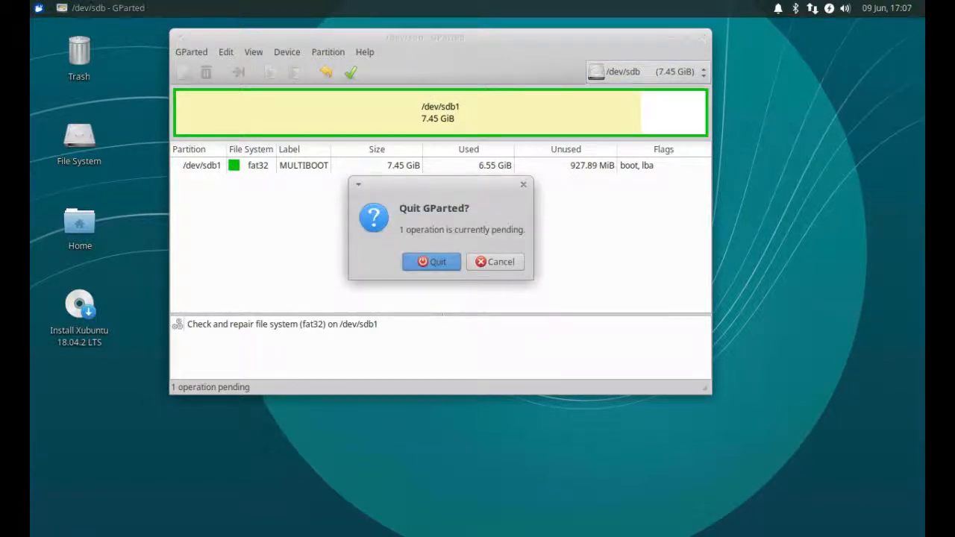
pyautogui.click(431, 261)
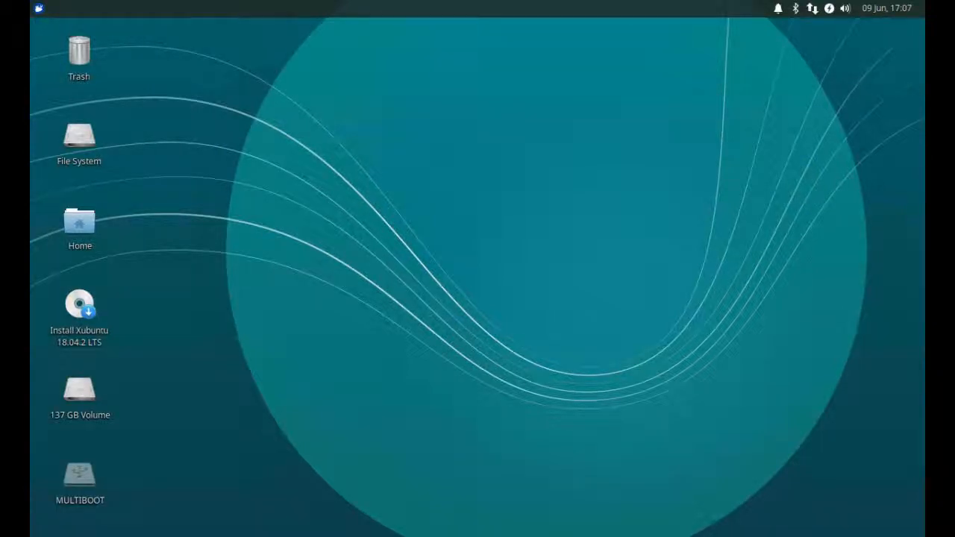
pyautogui.rightClick(82, 471)
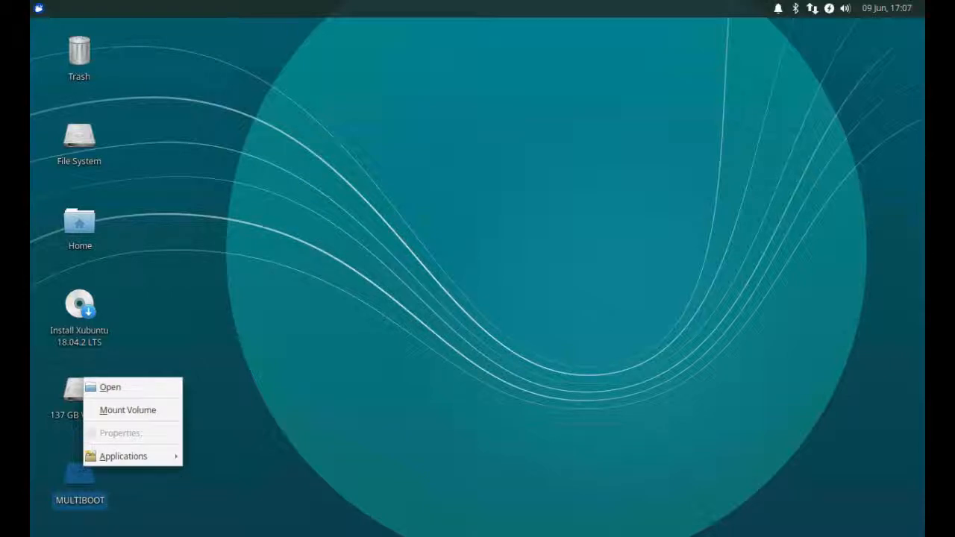
pyautogui.click(128, 410)
pyautogui.doubleClick(80, 221)
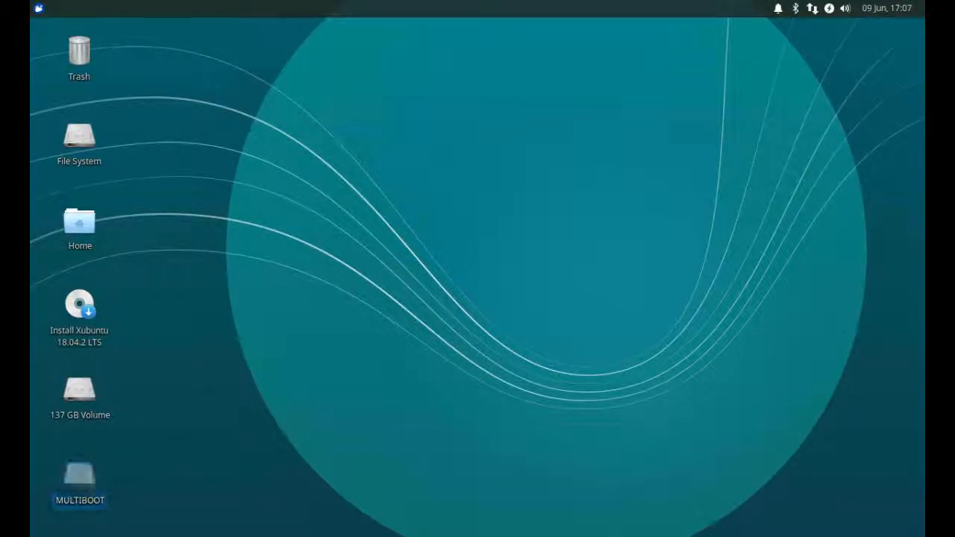
pyautogui.click(131, 147)
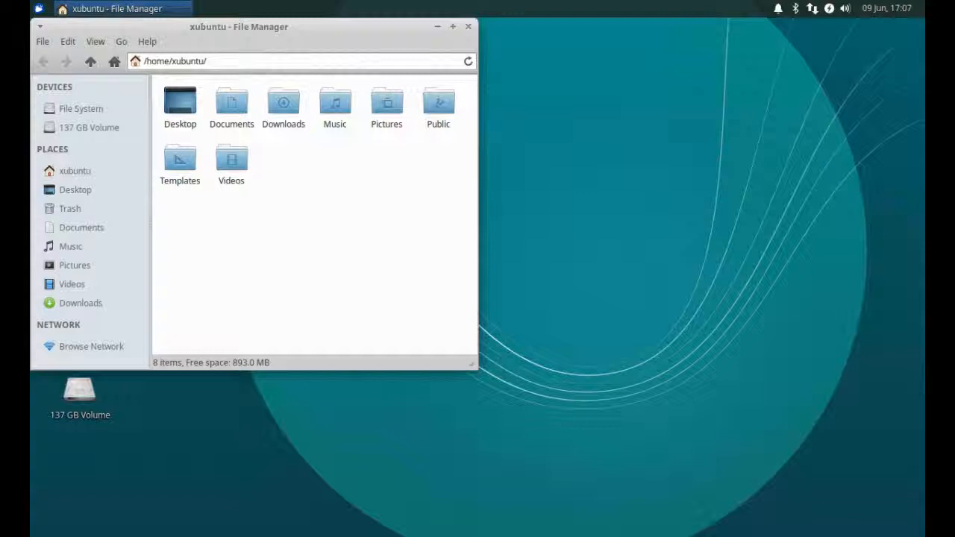
pyautogui.click(89, 127)
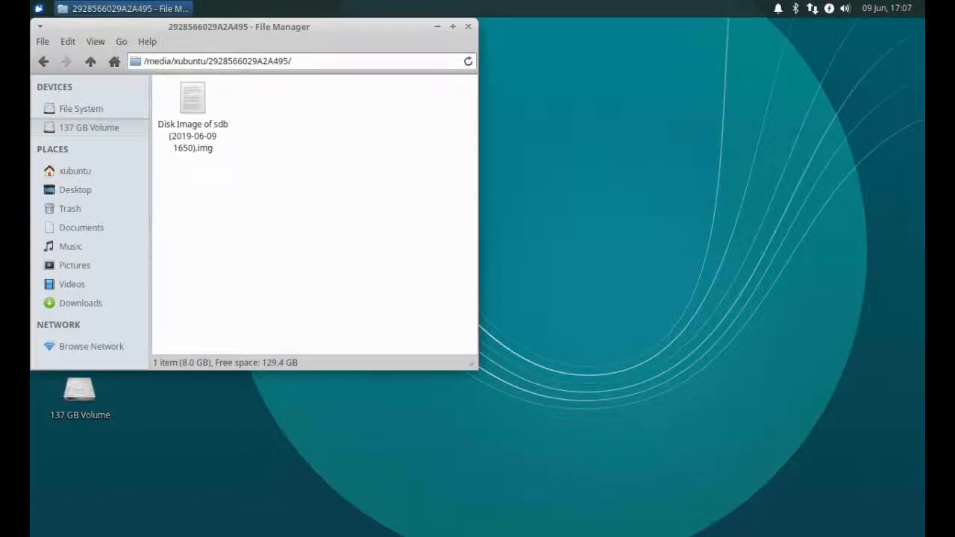
pyautogui.rightClick(196, 101)
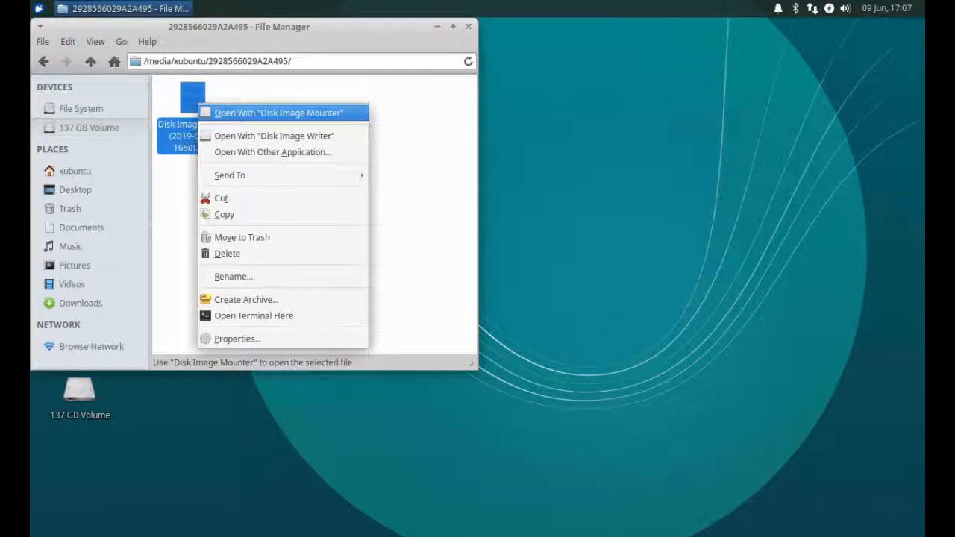
pyautogui.click(254, 113)
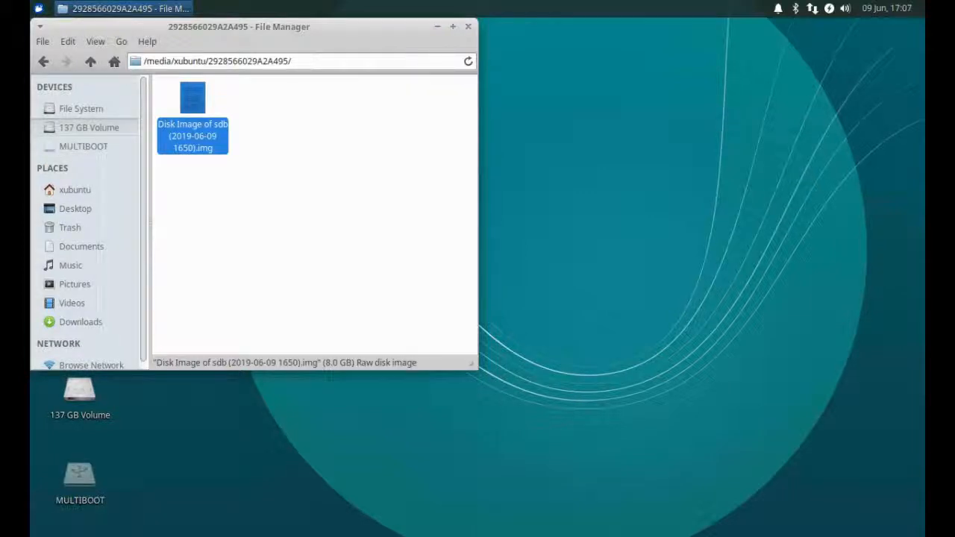
pyautogui.click(84, 146)
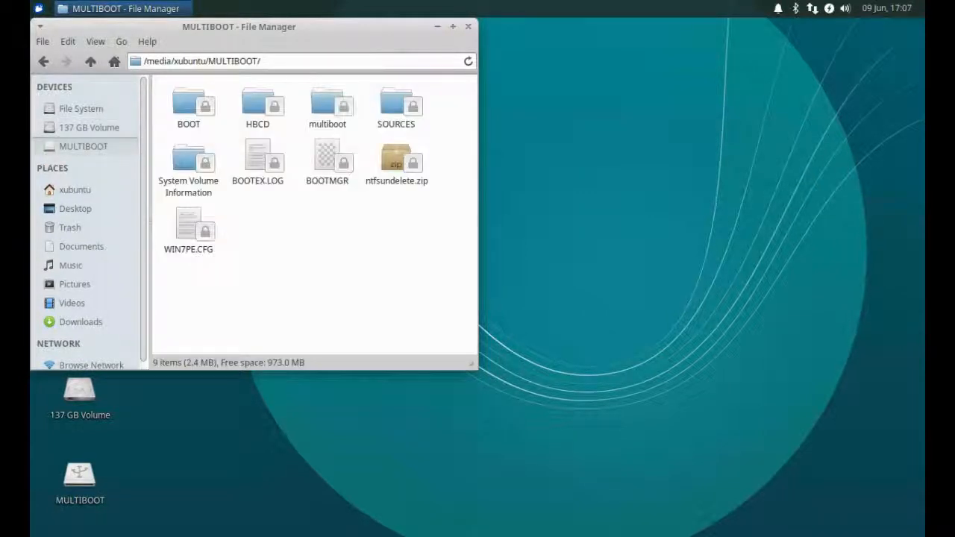
# Step: Examine the mounted image's contents, including the multiboot, 7pe_amd64_E, bodhi-4.2.0-apppack-64, BOOT and SOURCES folders
pyautogui.moveTo(239, 27); pyautogui.dragTo(438, 42)
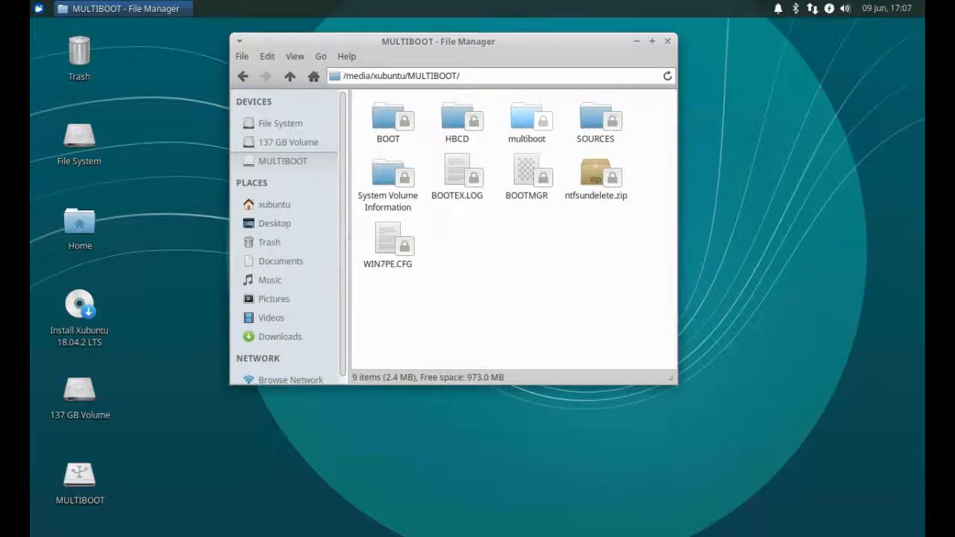
pyautogui.doubleClick(527, 119)
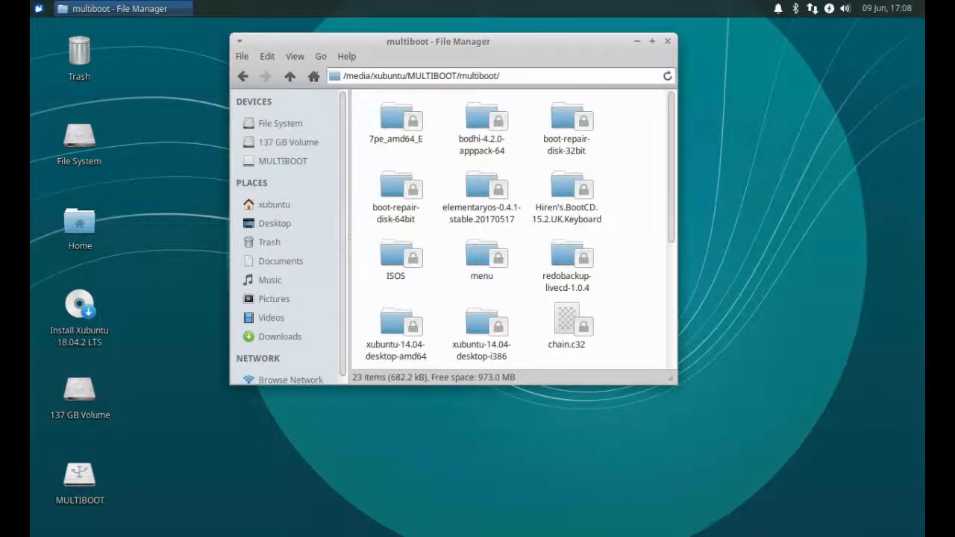
pyautogui.doubleClick(396, 120)
pyautogui.doubleClick(374, 119)
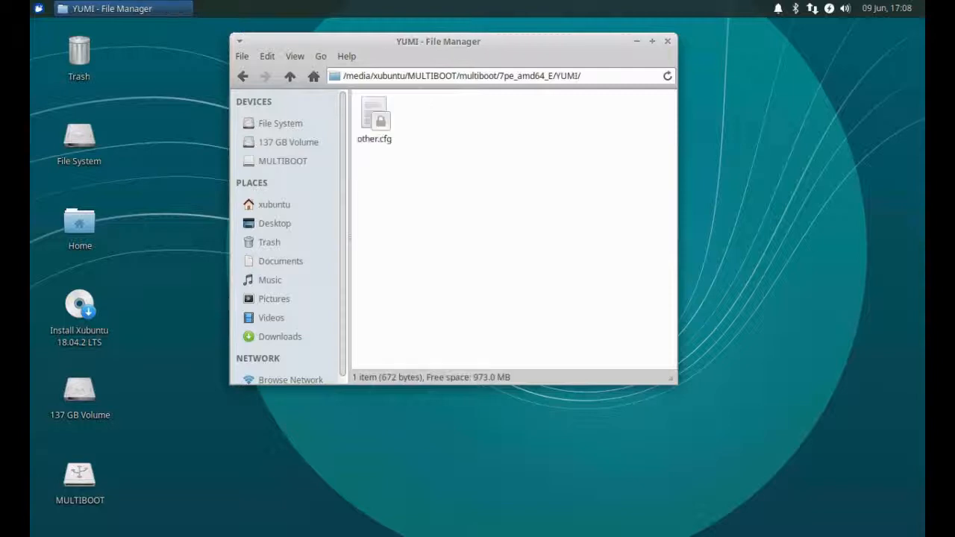
pyautogui.click(242, 76)
pyautogui.click(242, 76)
pyautogui.doubleClick(481, 120)
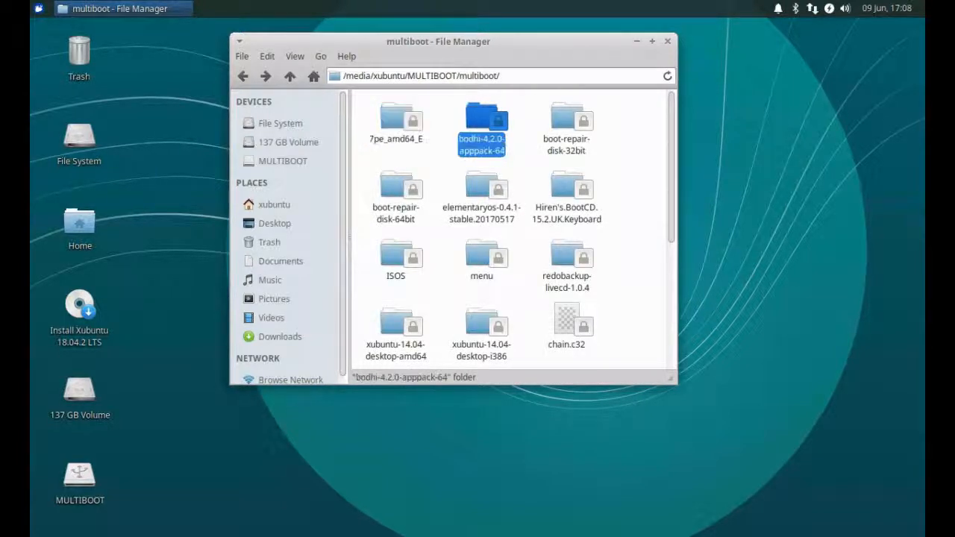
pyautogui.click(242, 76)
pyautogui.click(242, 76)
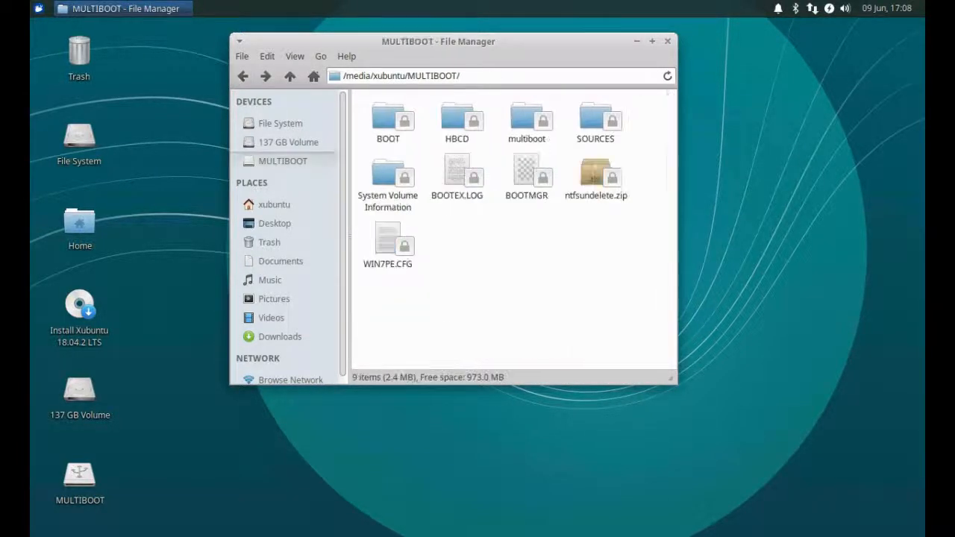
pyautogui.doubleClick(388, 120)
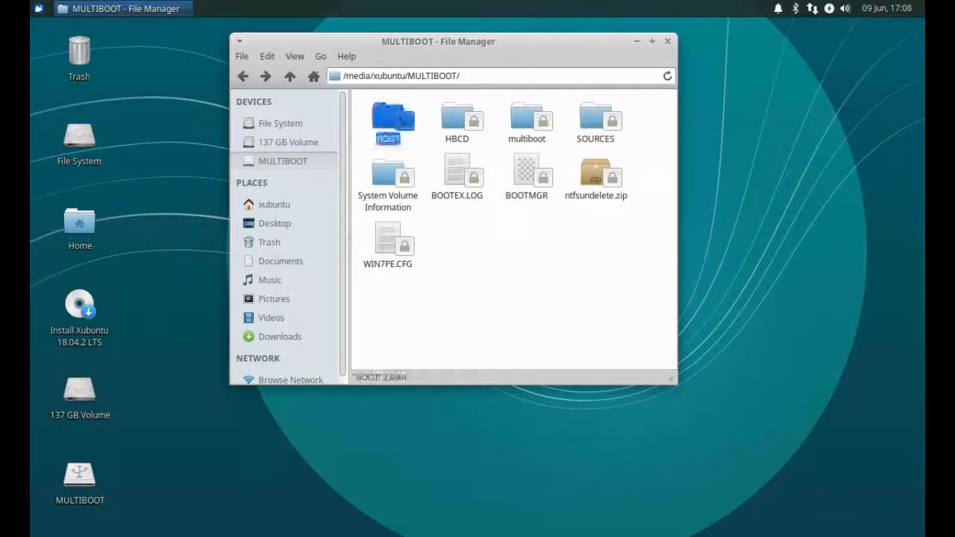
pyautogui.click(243, 76)
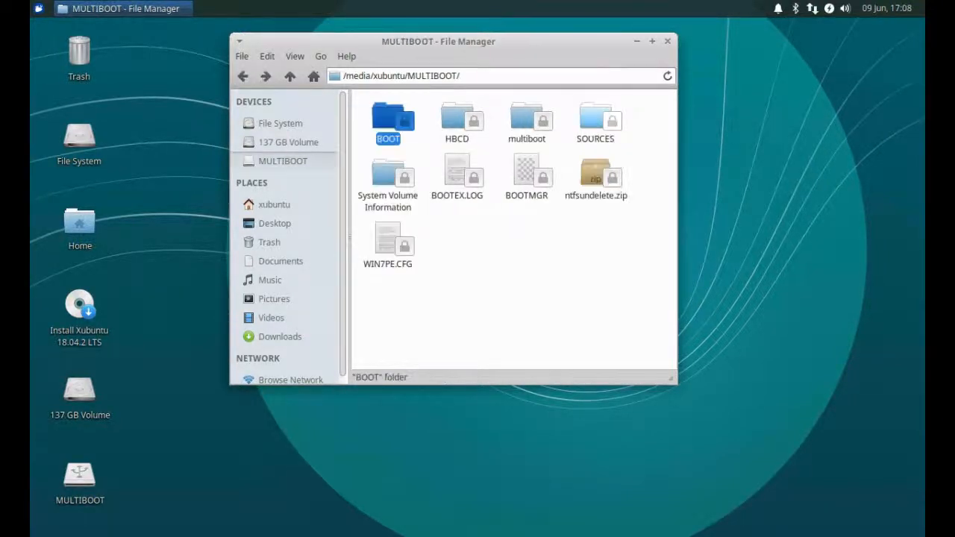
pyautogui.doubleClick(597, 119)
pyautogui.click(243, 76)
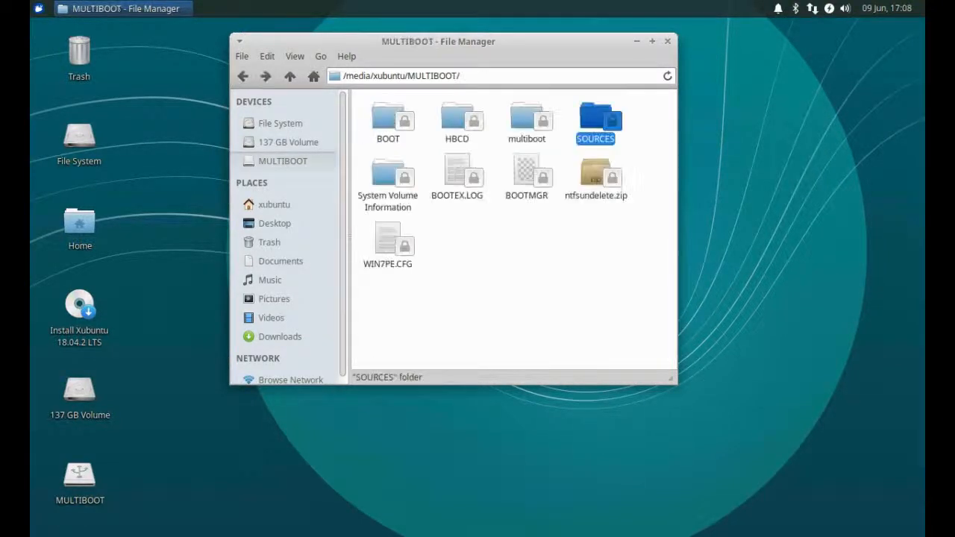
pyautogui.click(528, 119)
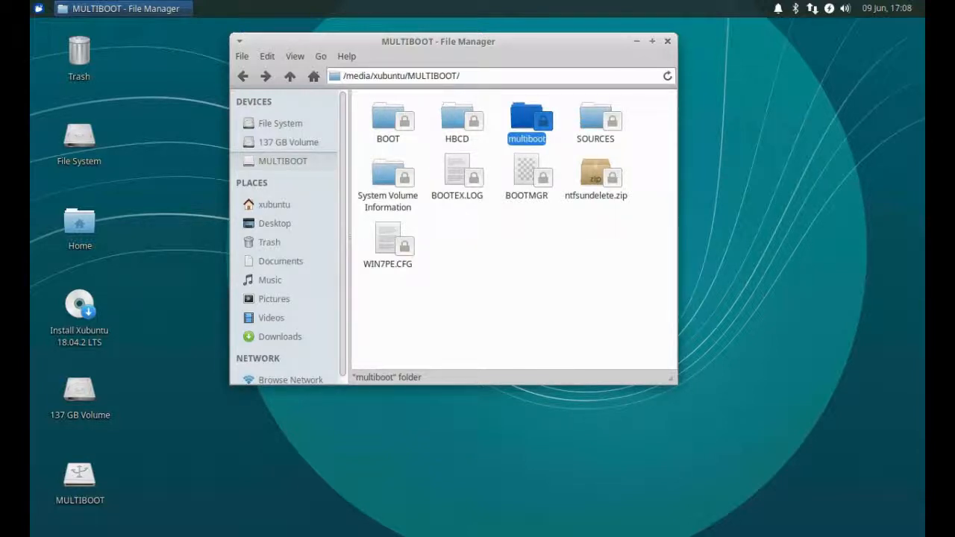
# Step: Check the general properties and permissions of the HBCD folder, and close the file manager
pyautogui.rightClick(468, 118)
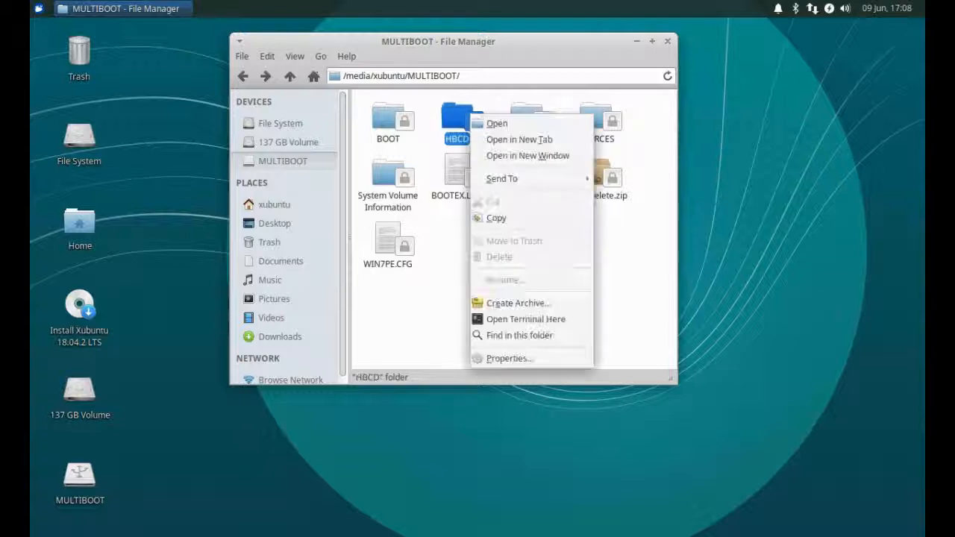
pyautogui.click(508, 359)
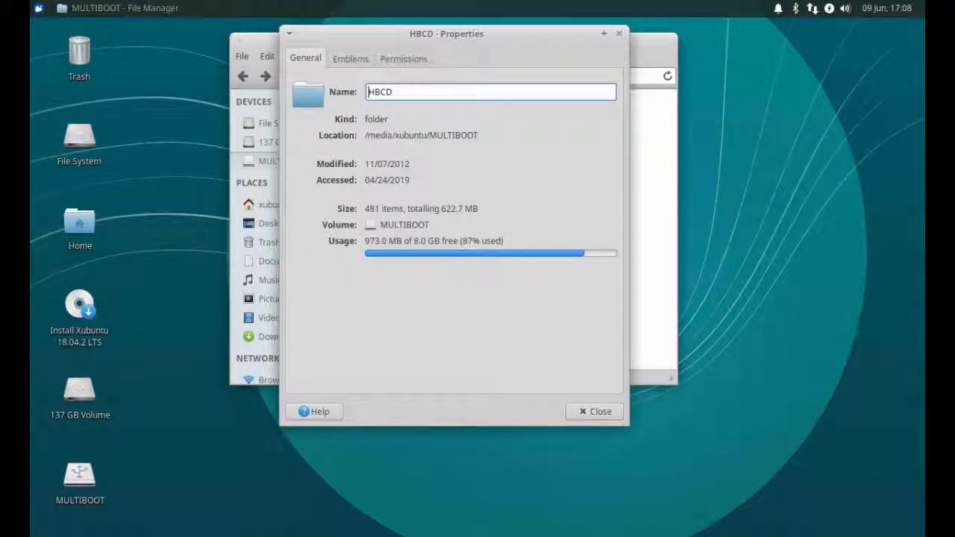
pyautogui.click(403, 57)
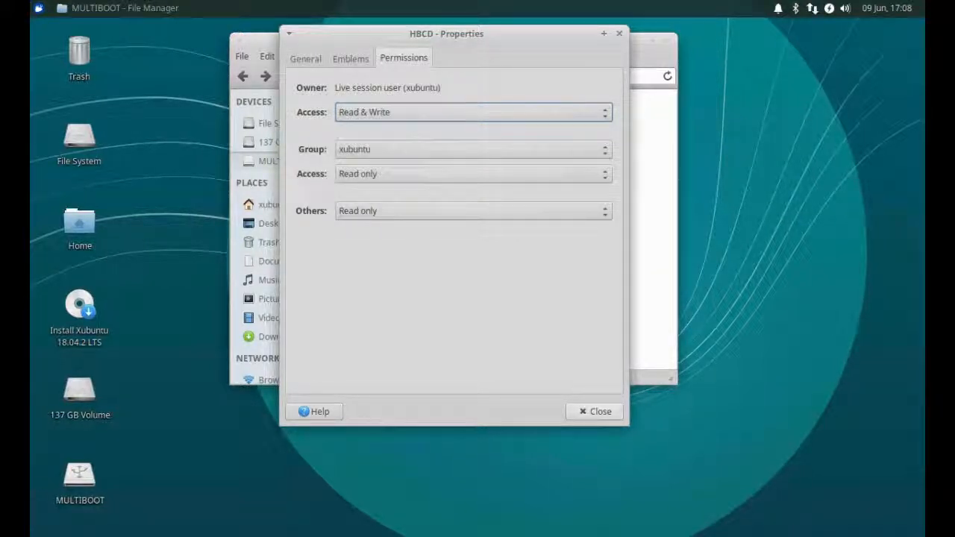
pyautogui.click(595, 412)
pyautogui.click(668, 41)
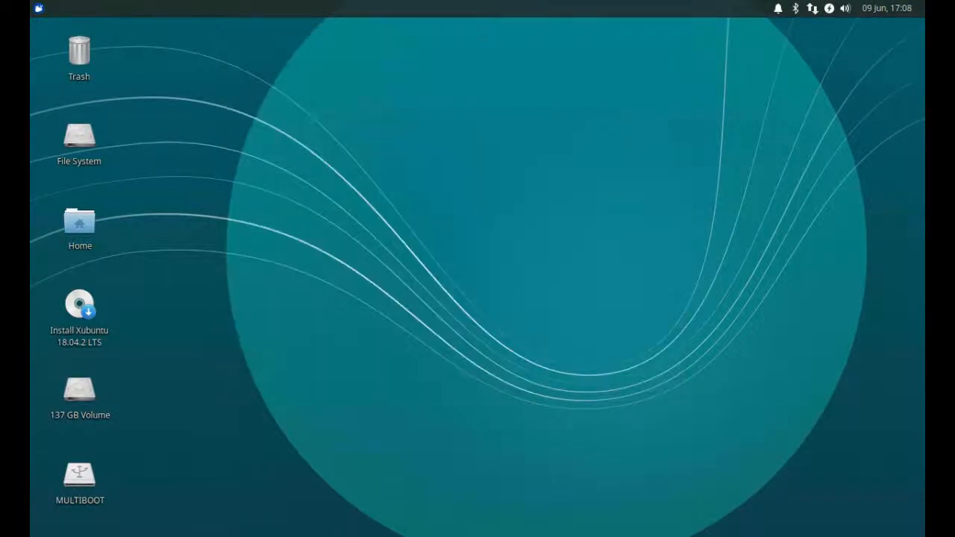
# Step: Launch the Terminal and place its window lower on the desktop
pyautogui.click(38, 8)
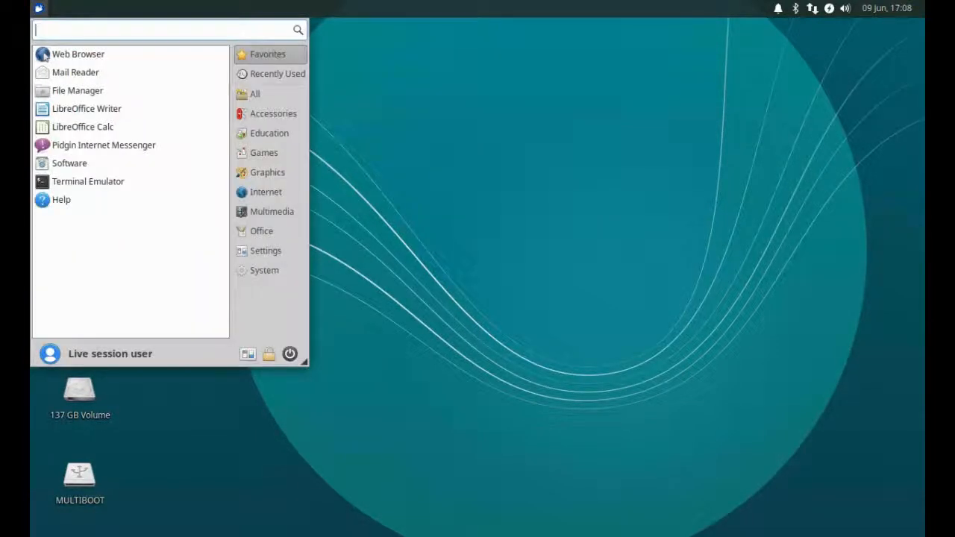
pyautogui.press('Return')
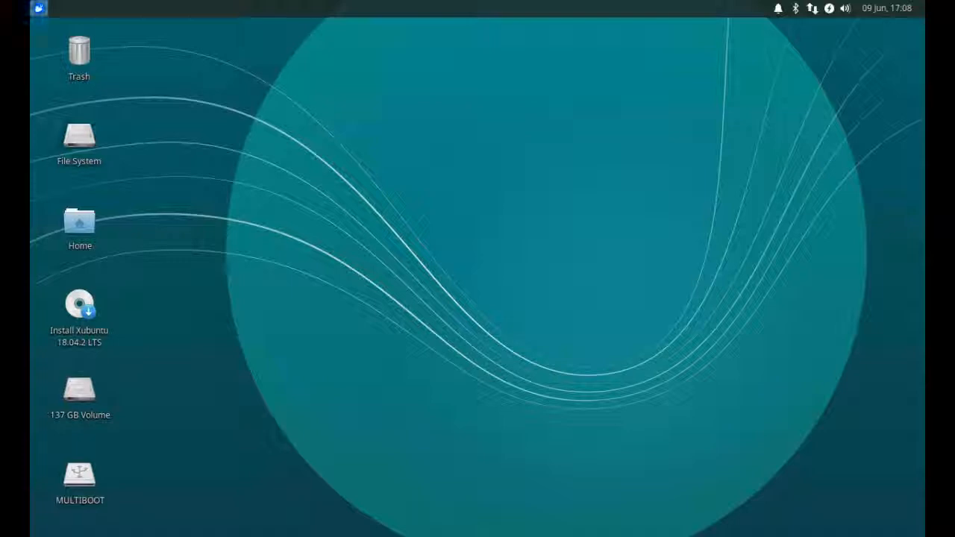
pyautogui.moveTo(216, 27); pyautogui.dragTo(243, 200)
# Step: Copy the command "exo-open --launch FileManager" from the File Manager launcher's settings
pyautogui.click(38, 8)
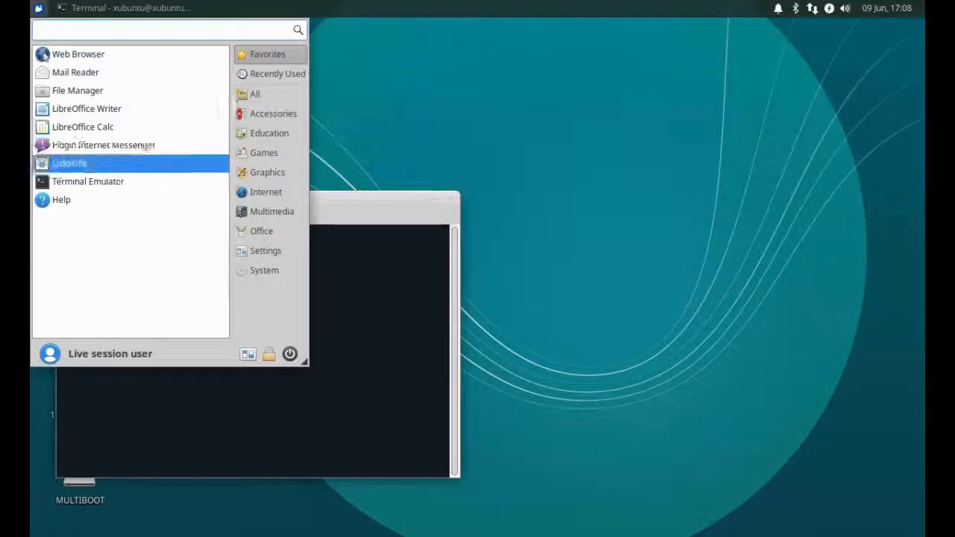
pyautogui.rightClick(118, 91)
pyautogui.click(170, 172)
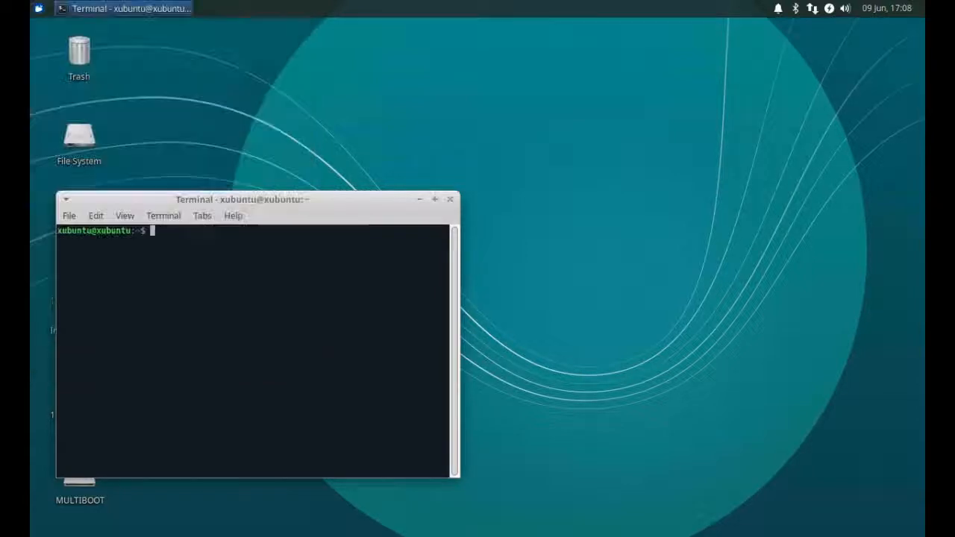
pyautogui.moveTo(471, 128); pyautogui.dragTo(589, 65)
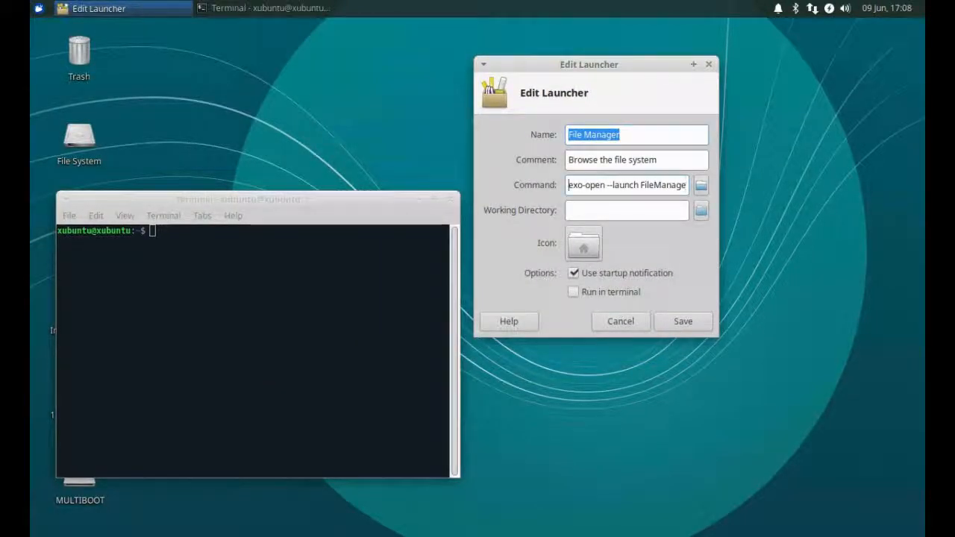
pyautogui.moveTo(569, 185); pyautogui.dragTo(672, 185)
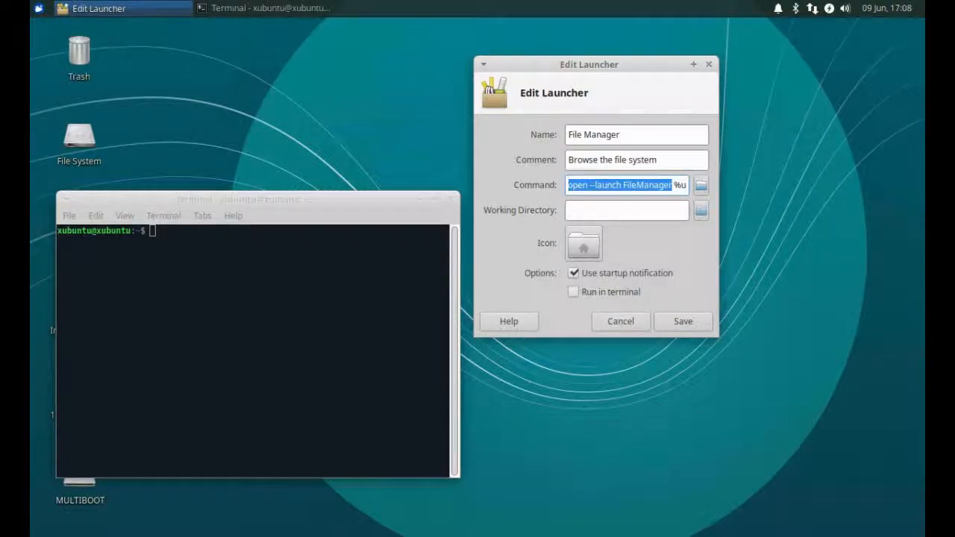
pyautogui.rightClick(659, 187)
pyautogui.click(691, 215)
# Step: Run "sudo exo-open --launch FileManager" in the terminal and move the root file manager's window over the terminal
pyautogui.click(336, 299)
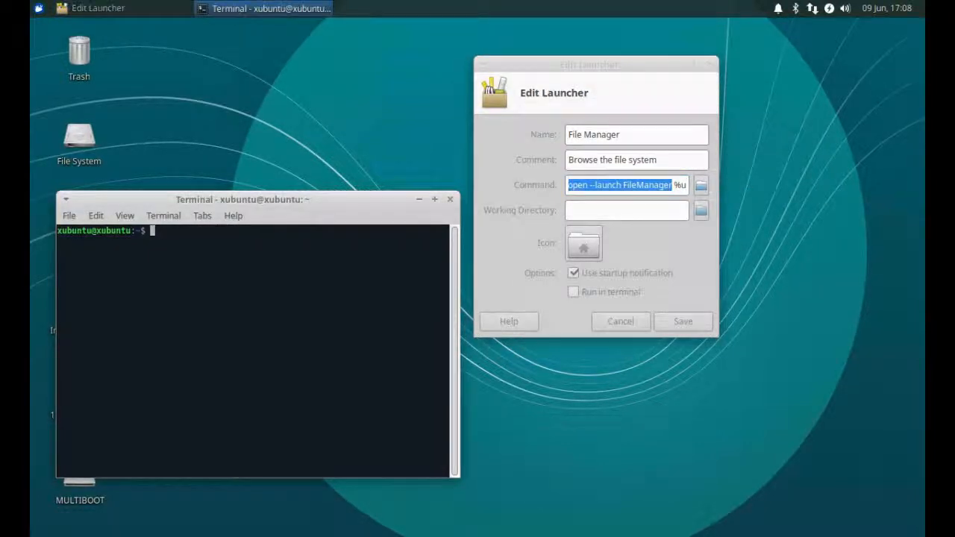
pyautogui.write('sudo')
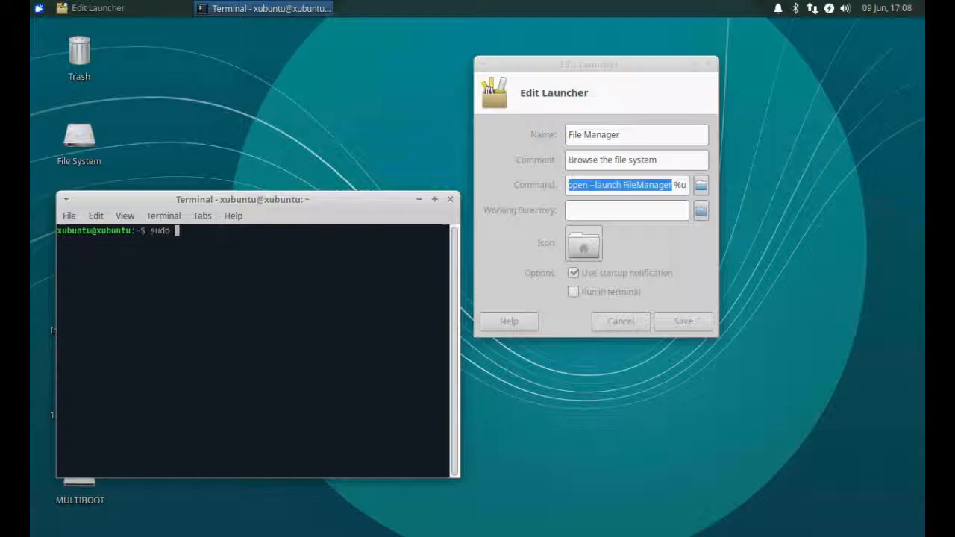
pyautogui.hotkey('ctrl', 'shift', 'v')
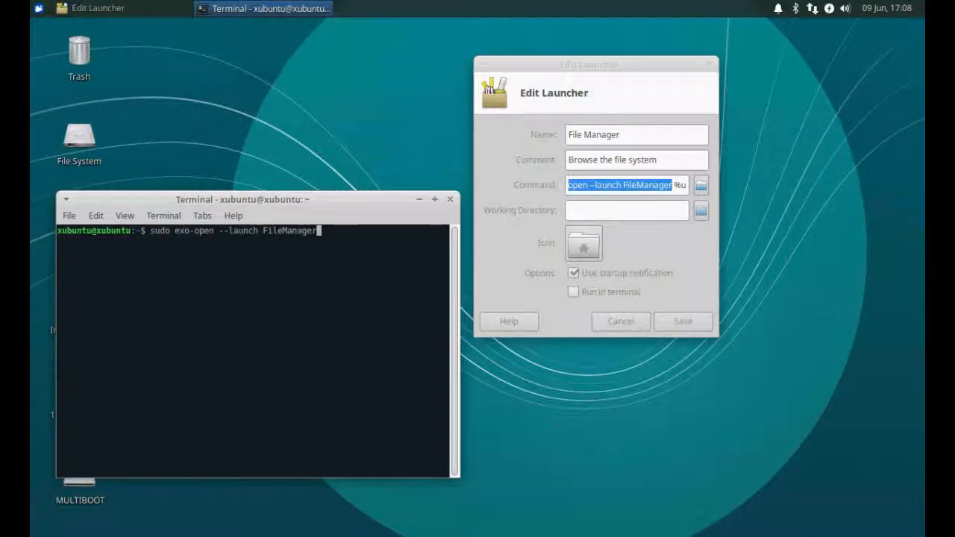
pyautogui.press('Return')
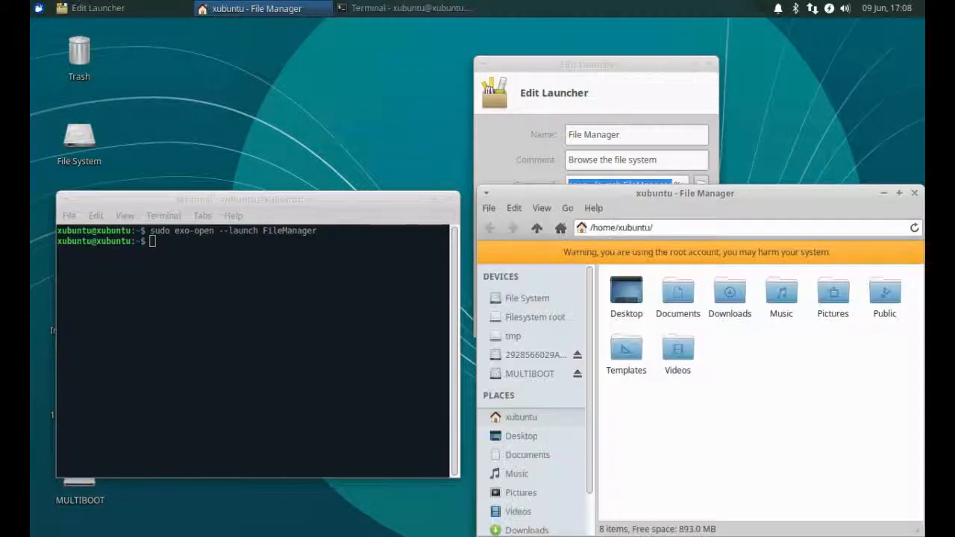
pyautogui.moveTo(685, 193); pyautogui.dragTo(313, 64)
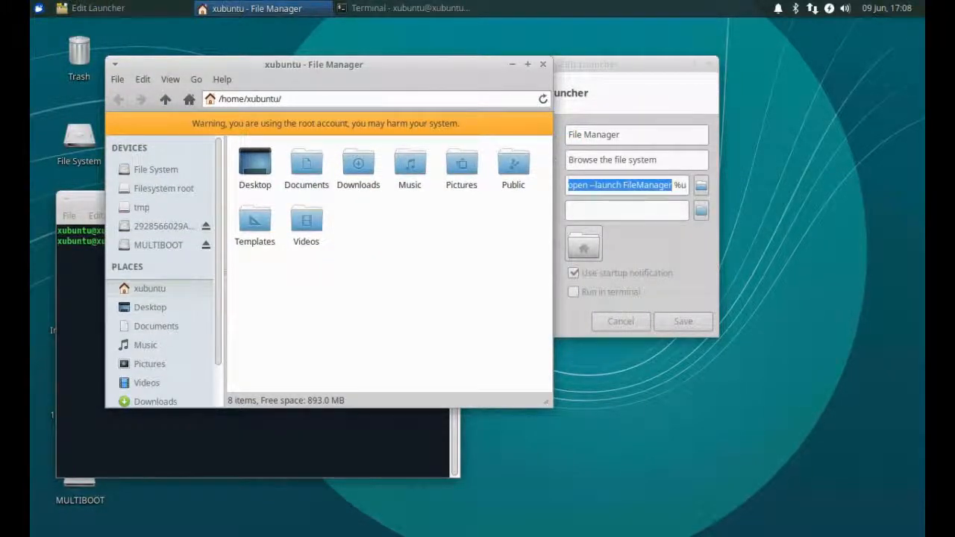
# Step: On the MULTIBOOT volume, check the HBCD folder's general properties and permissions, and open the multiboot folder
pyautogui.click(158, 245)
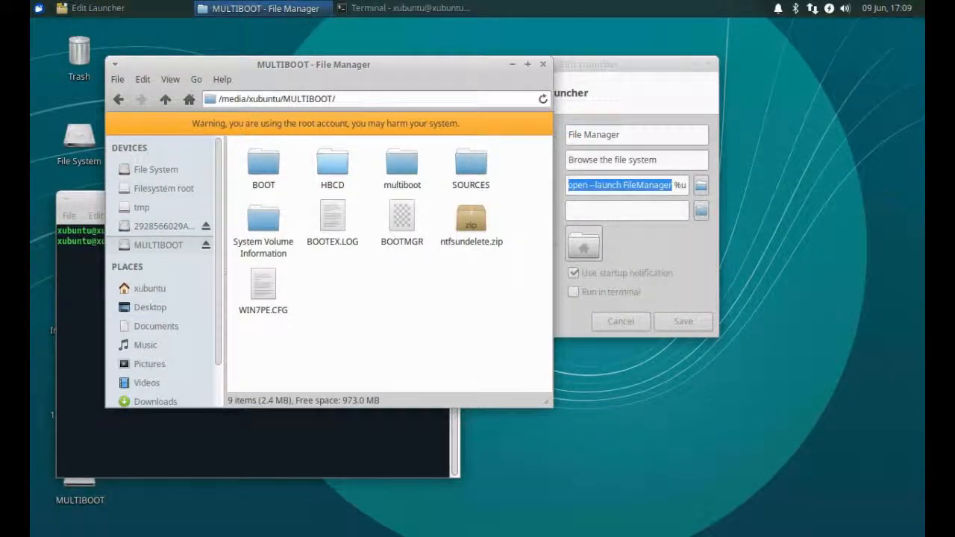
pyautogui.rightClick(332, 169)
pyautogui.click(371, 397)
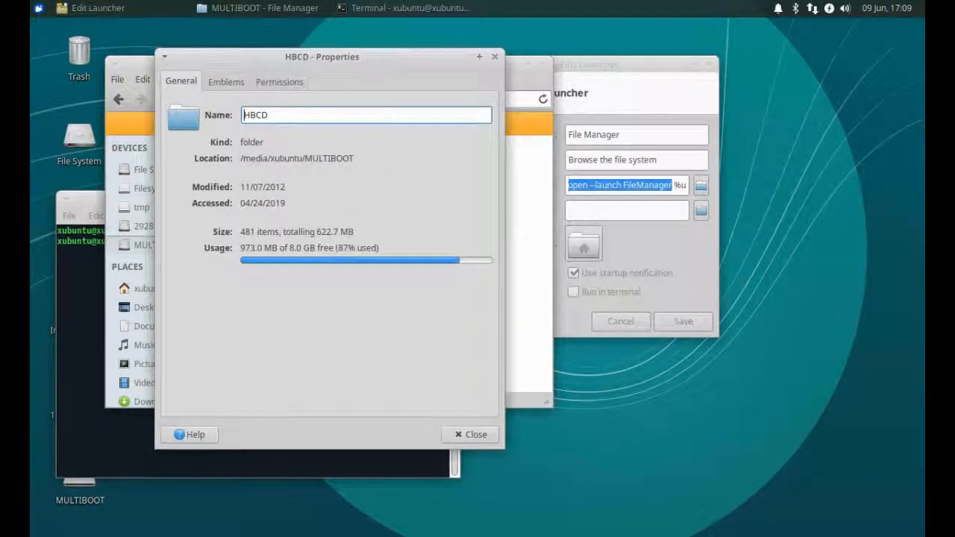
pyautogui.click(279, 82)
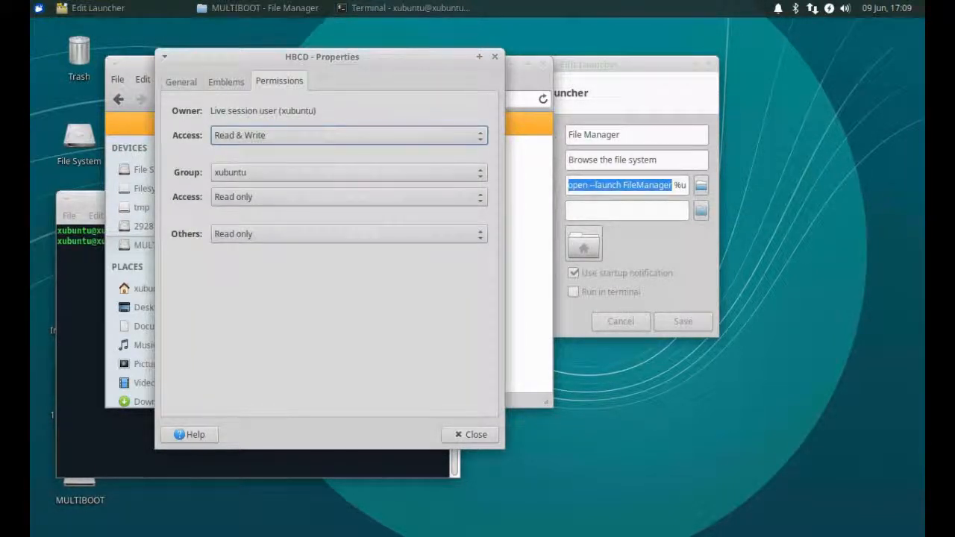
pyautogui.click(471, 434)
pyautogui.doubleClick(401, 159)
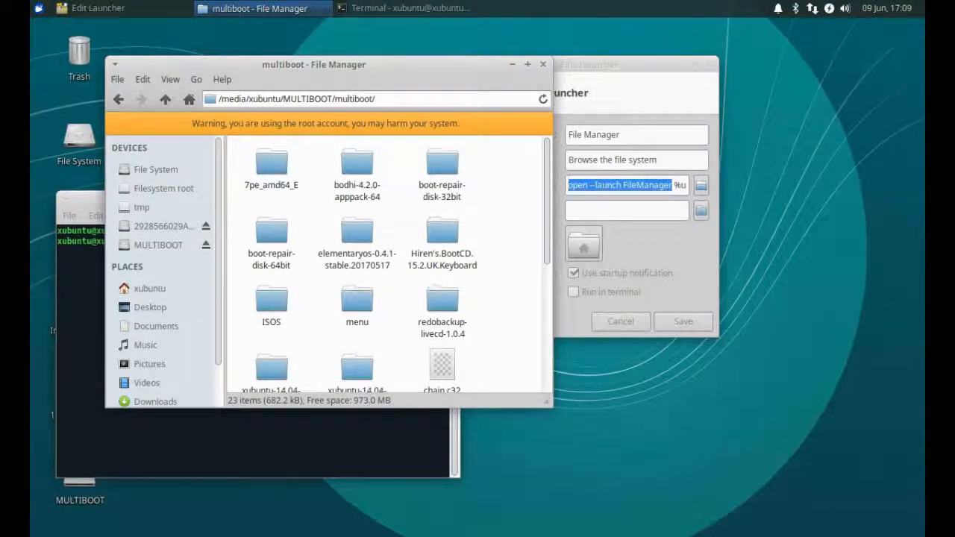
# Step: Close the root file manager and the terminal, and dismiss the File Manager launcher's settings without saving
pyautogui.click(543, 64)
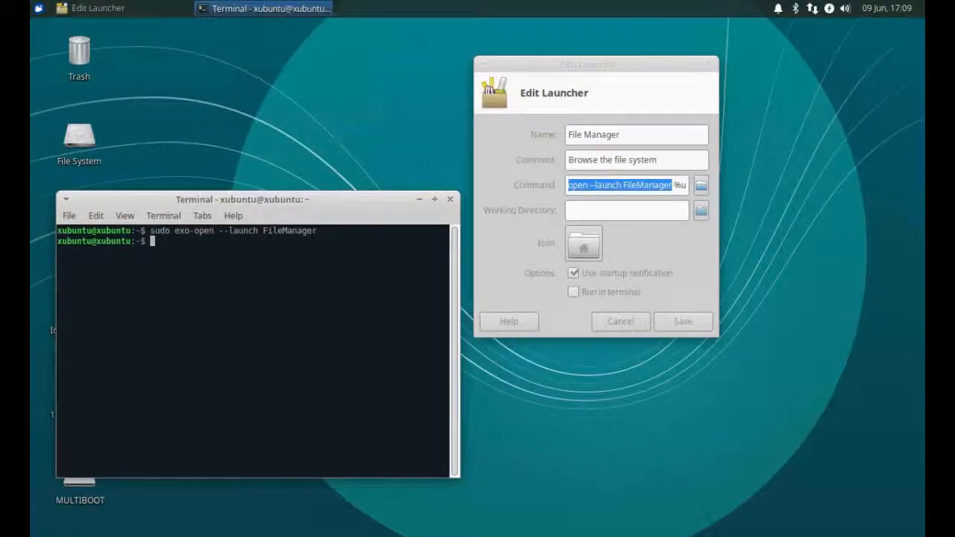
pyautogui.click(450, 200)
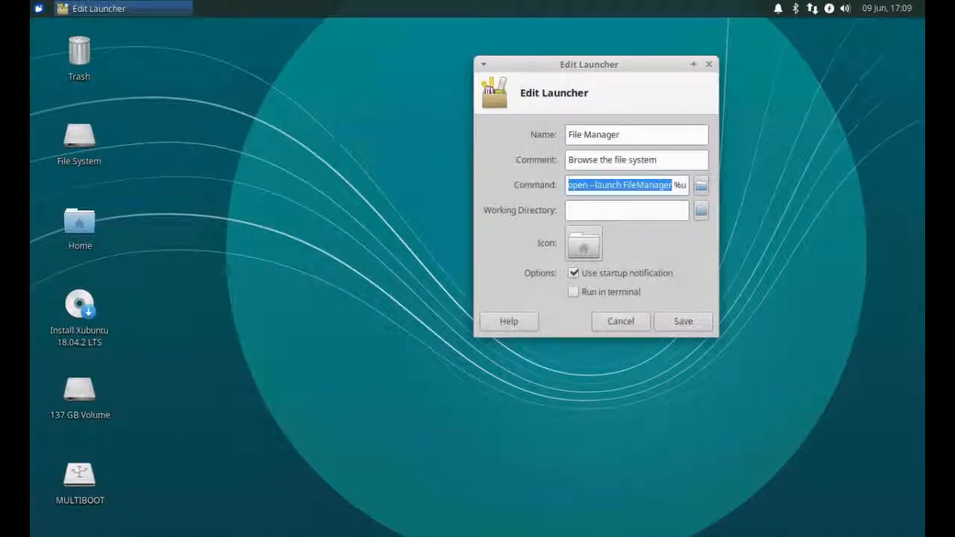
pyautogui.click(620, 321)
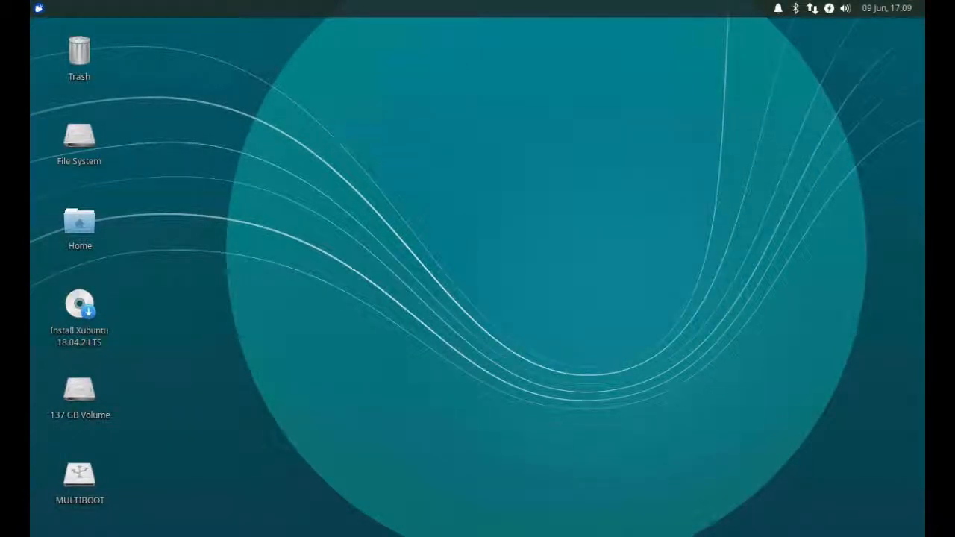
# Step: Shut down the Xubuntu live session without saving the session for future logins
pyautogui.click(39, 8)
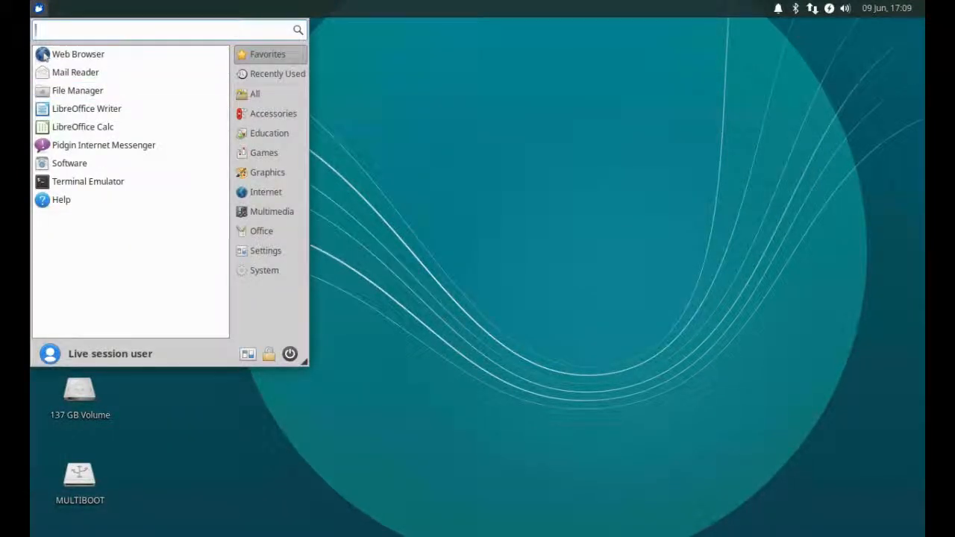
pyautogui.click(290, 354)
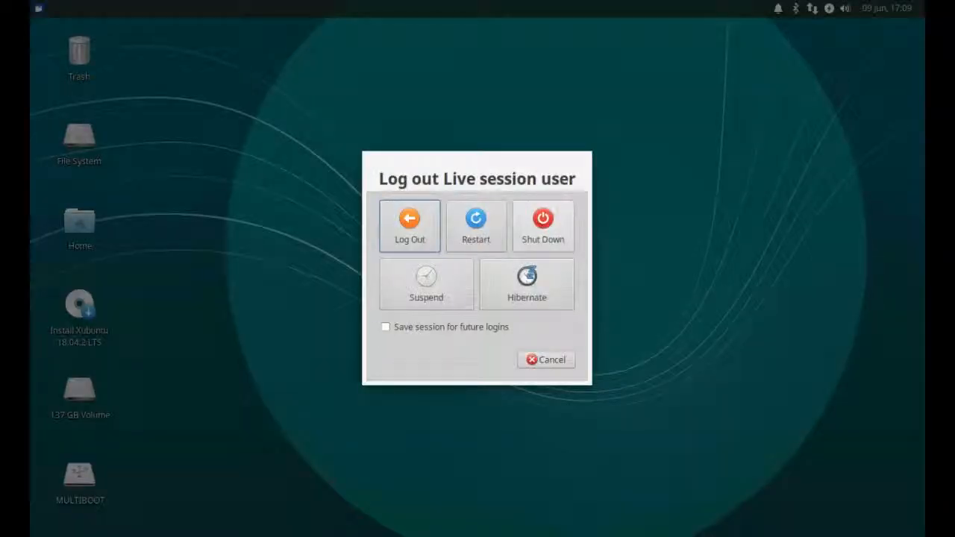
pyautogui.click(543, 226)
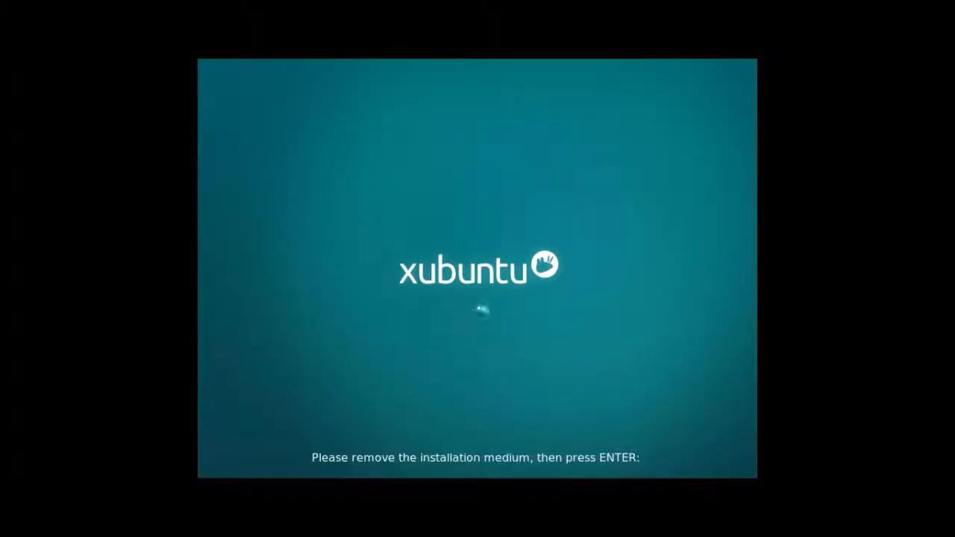